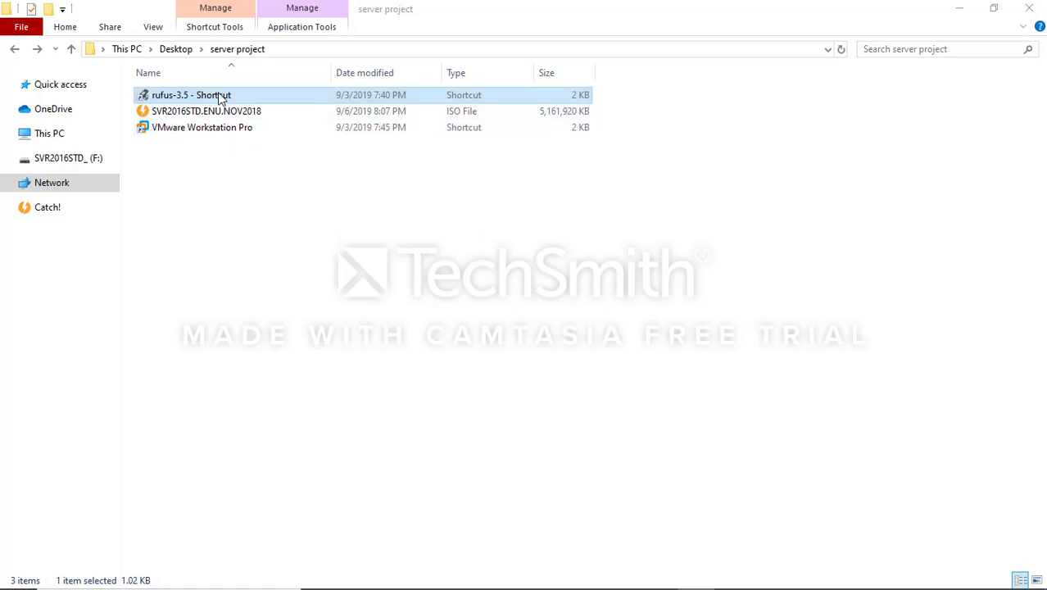
Switch to Rufus and choose the 16 GB SVR2016STD_ (F:) drive as the device.
{"action": "left_click", "coordinate": [203, 116]}
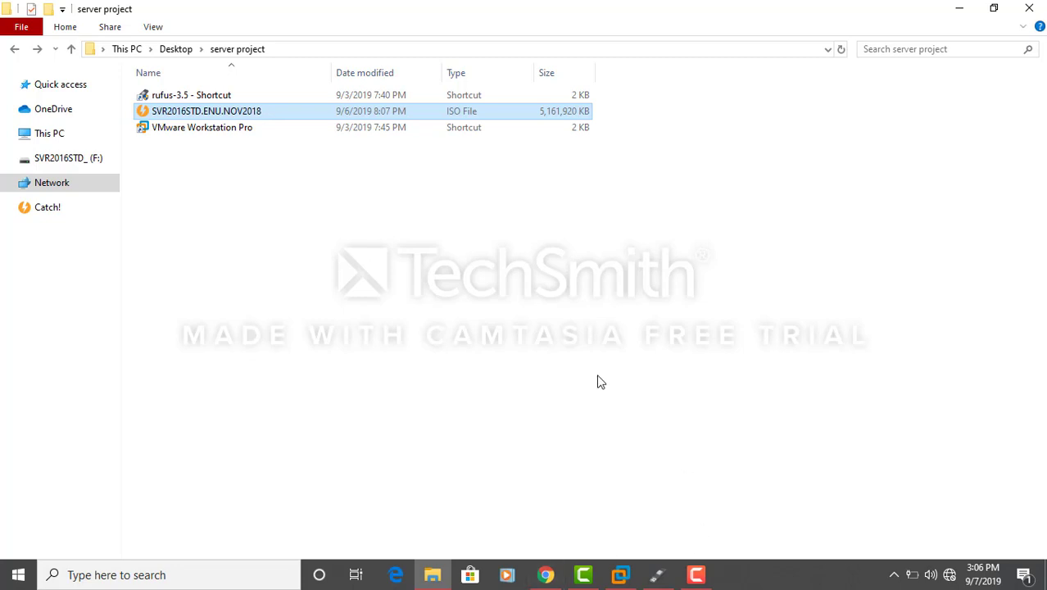
{"action": "left_click", "coordinate": [193, 97]}
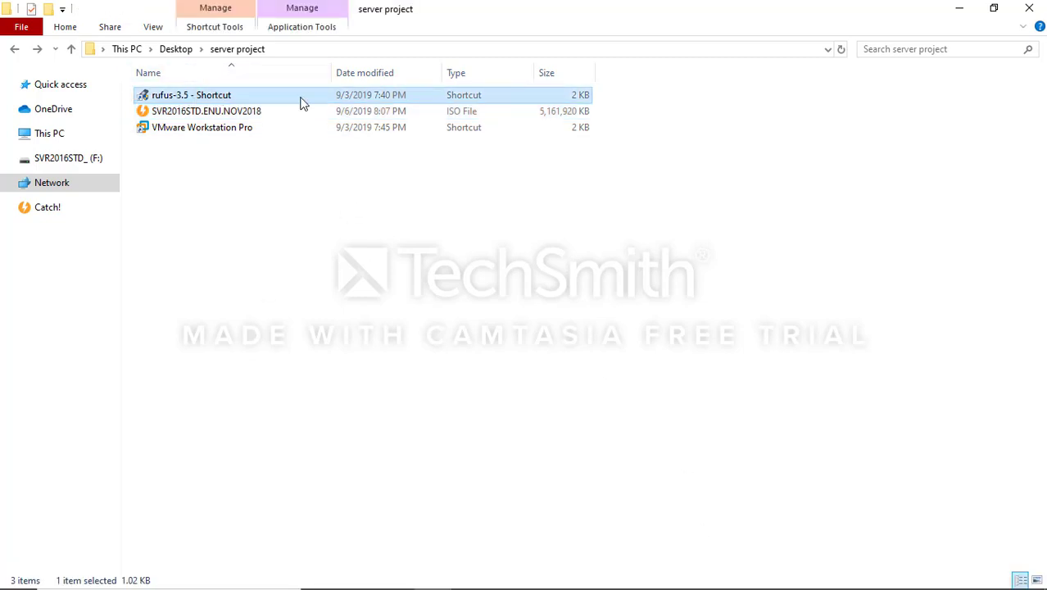
{"action": "left_click", "coordinate": [659, 574]}
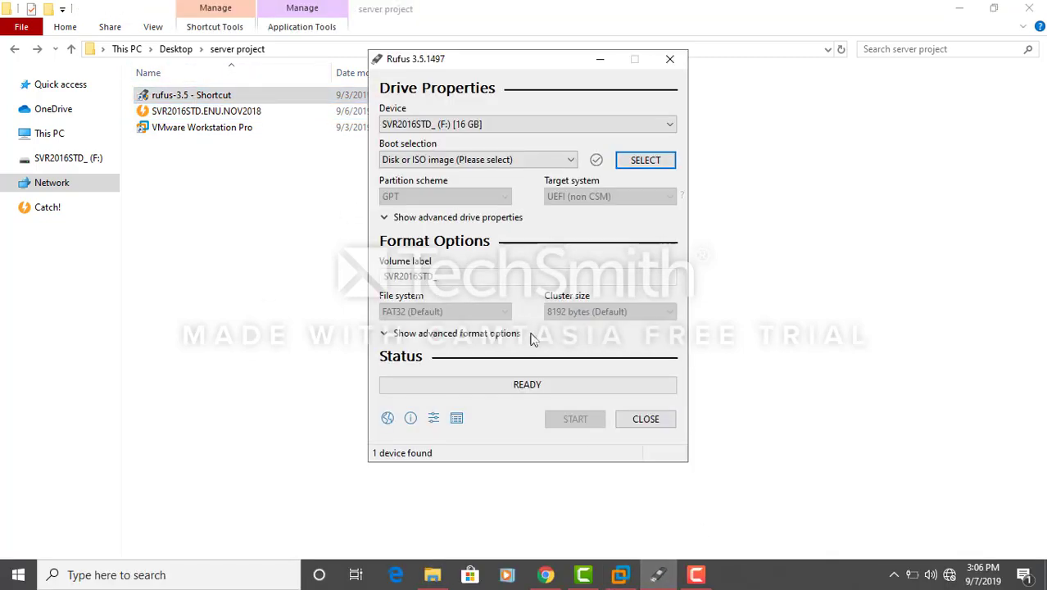
{"action": "left_click", "coordinate": [571, 124]}
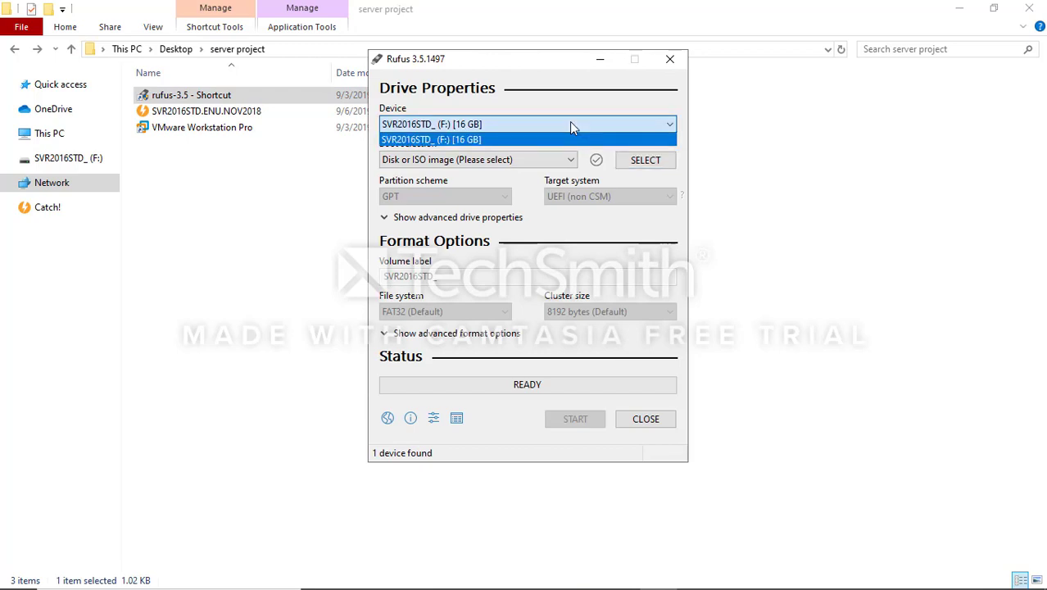
{"action": "left_click", "coordinate": [621, 128]}
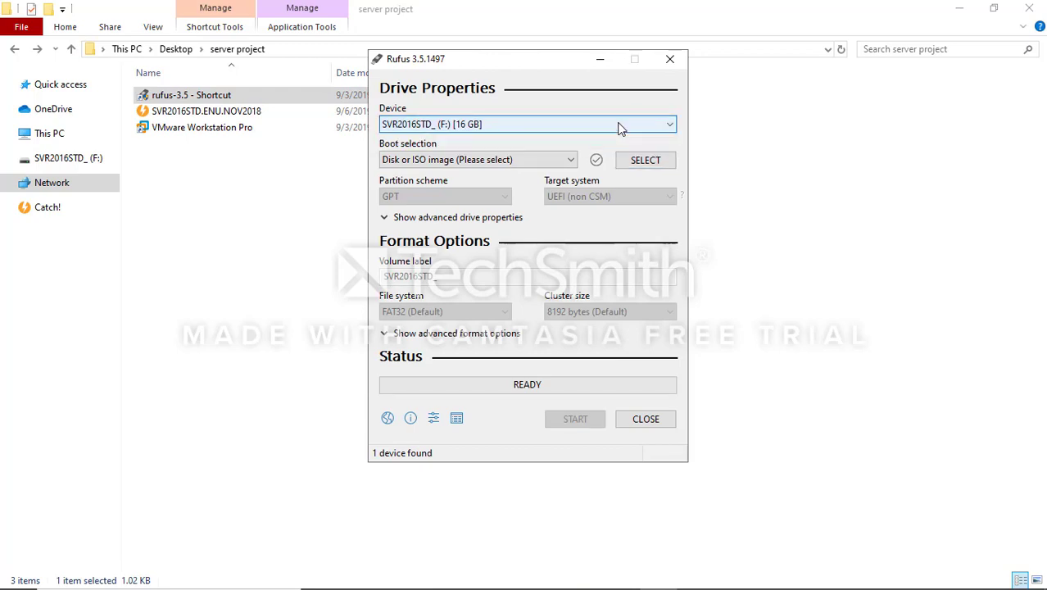
{"action": "left_click", "coordinate": [490, 127]}
{"action": "left_click", "coordinate": [496, 128]}
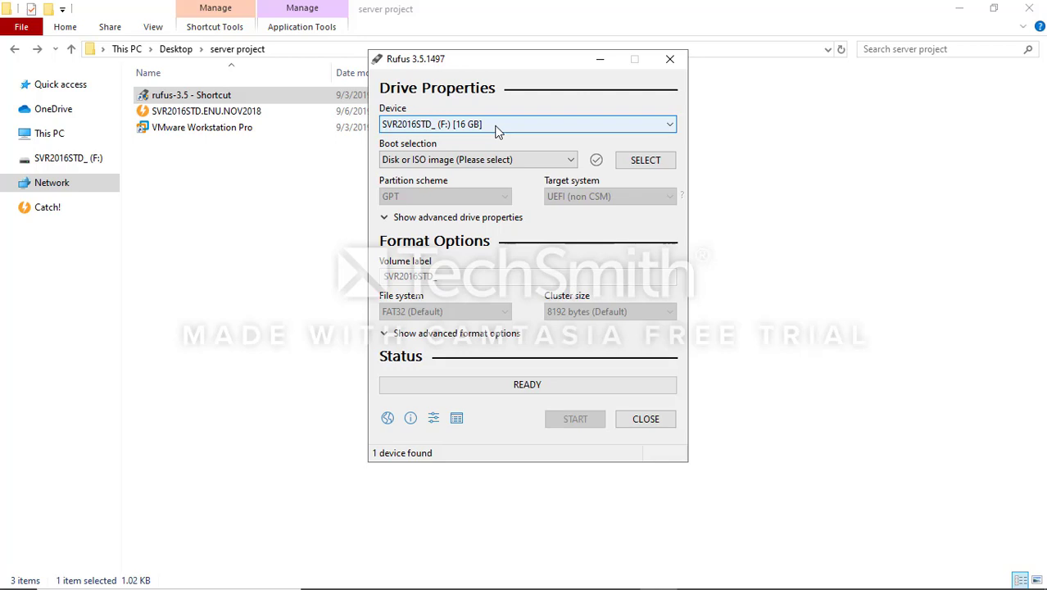
Load SVR2016STD.ENU.NOV2018.iso as the boot image and start writing it to the USB drive, accepting that all its data is destroyed.
{"action": "left_click", "coordinate": [645, 163]}
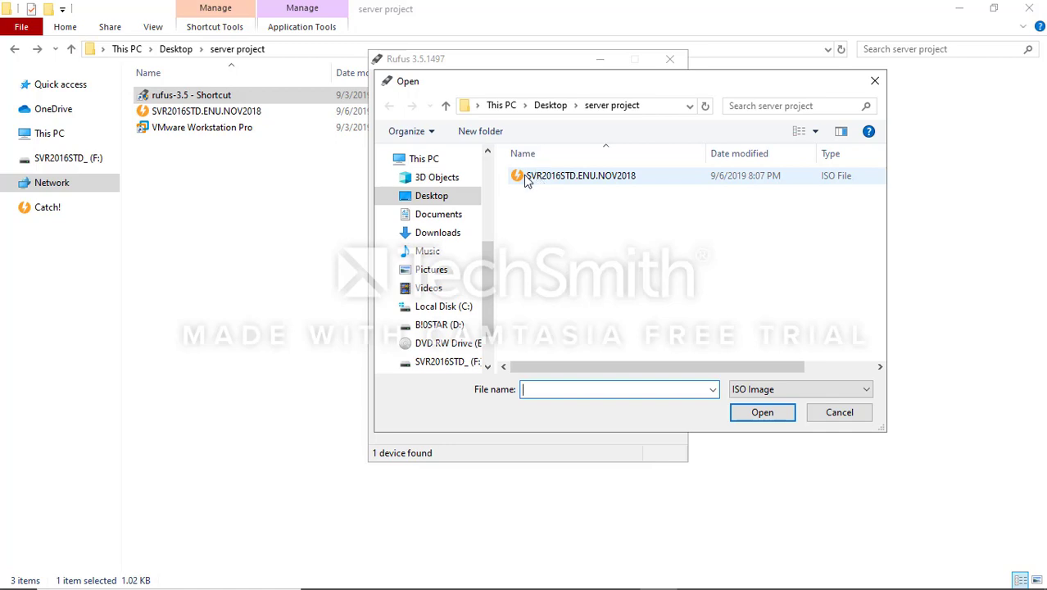
{"action": "left_click", "coordinate": [579, 179]}
{"action": "left_click", "coordinate": [747, 414]}
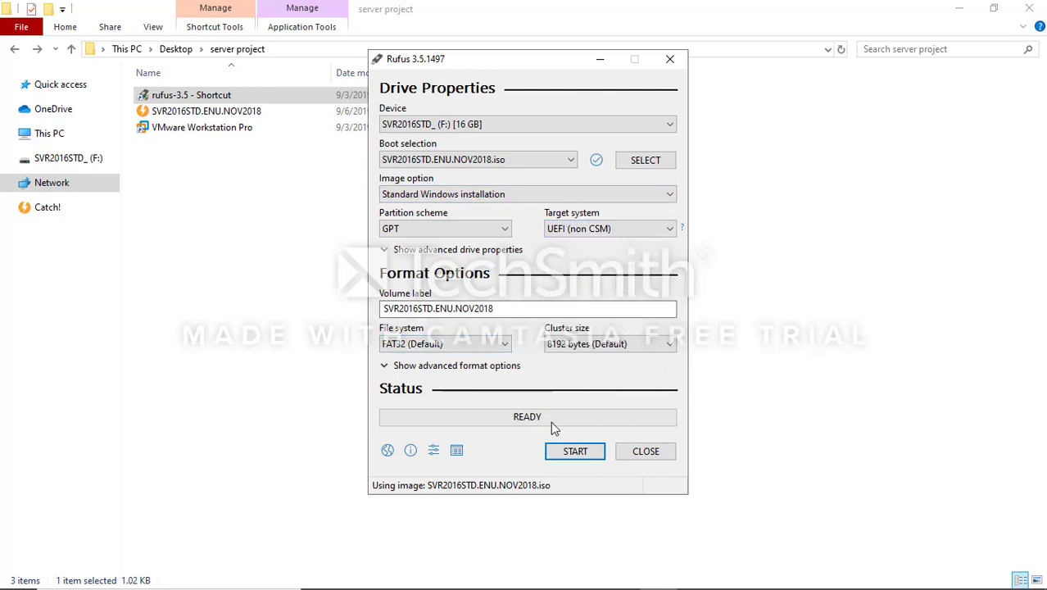
{"action": "left_click", "coordinate": [582, 451]}
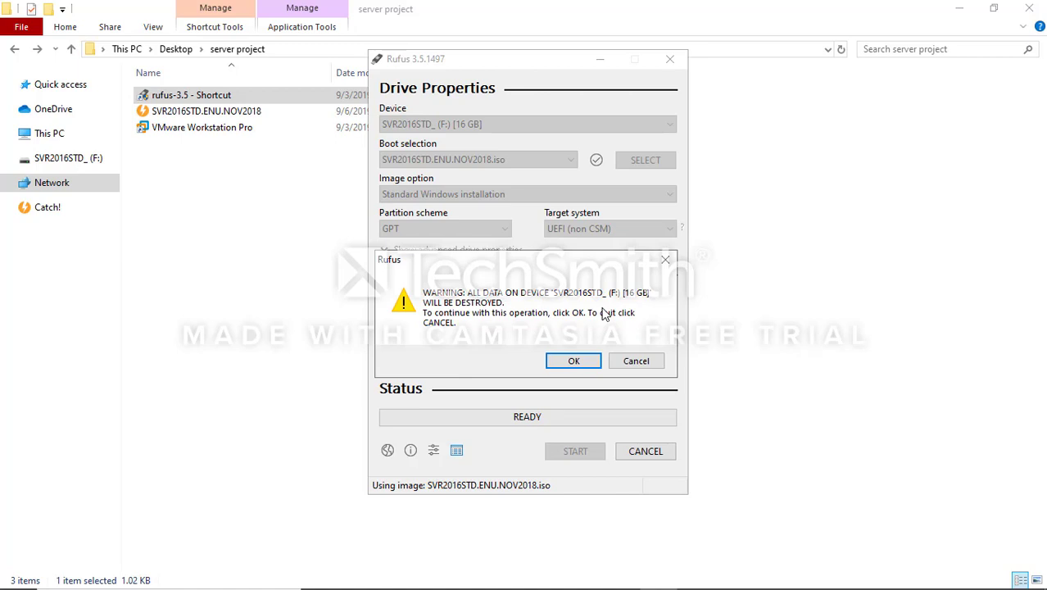
{"action": "left_click", "coordinate": [587, 367]}
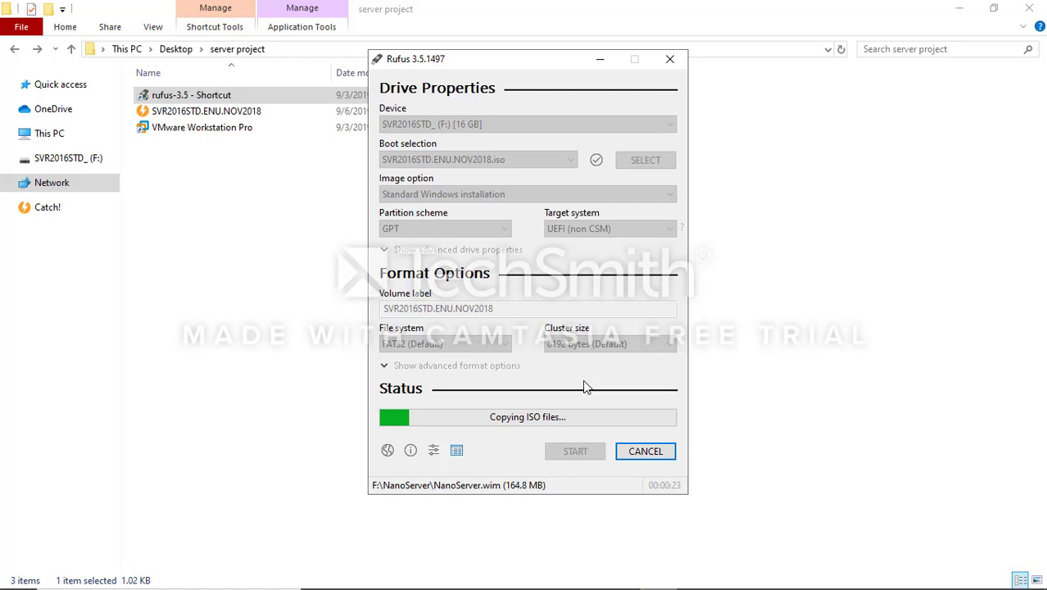
{"action": "mouse_move", "coordinate": [696, 588]}
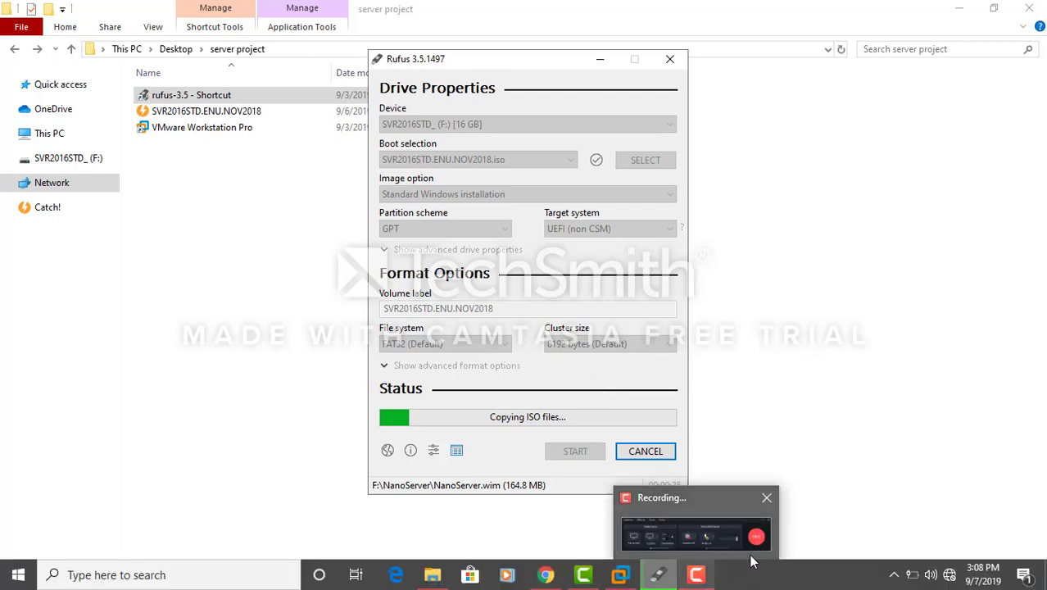
{"action": "left_click", "coordinate": [722, 537]}
{"action": "left_click", "coordinate": [970, 532]}
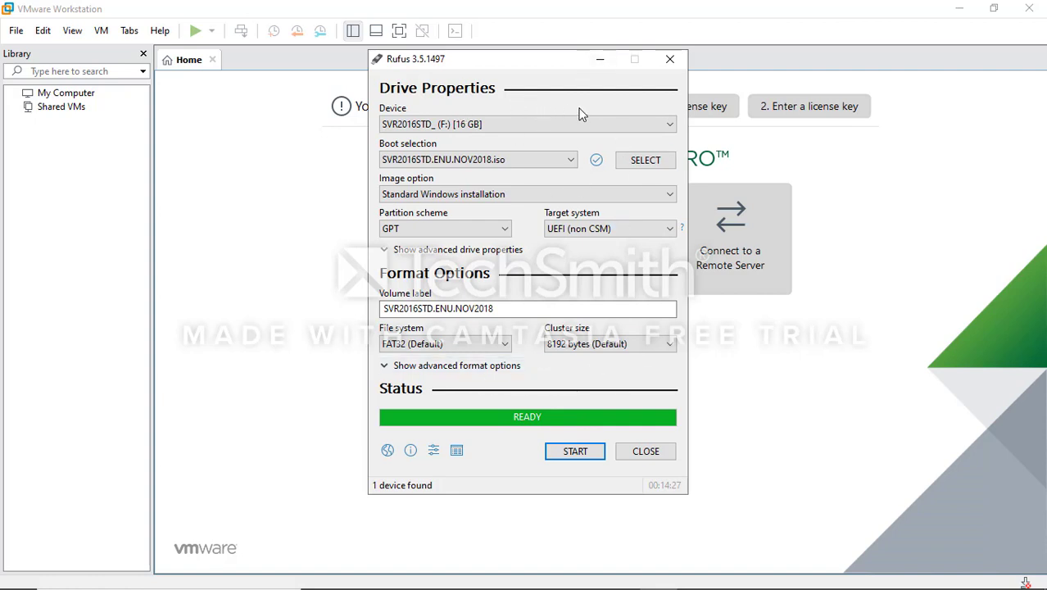
Put Rufus away, switch to VMware Workstation and start a new virtual machine with the Typical (recommended) configuration.
{"action": "left_click", "coordinate": [598, 60]}
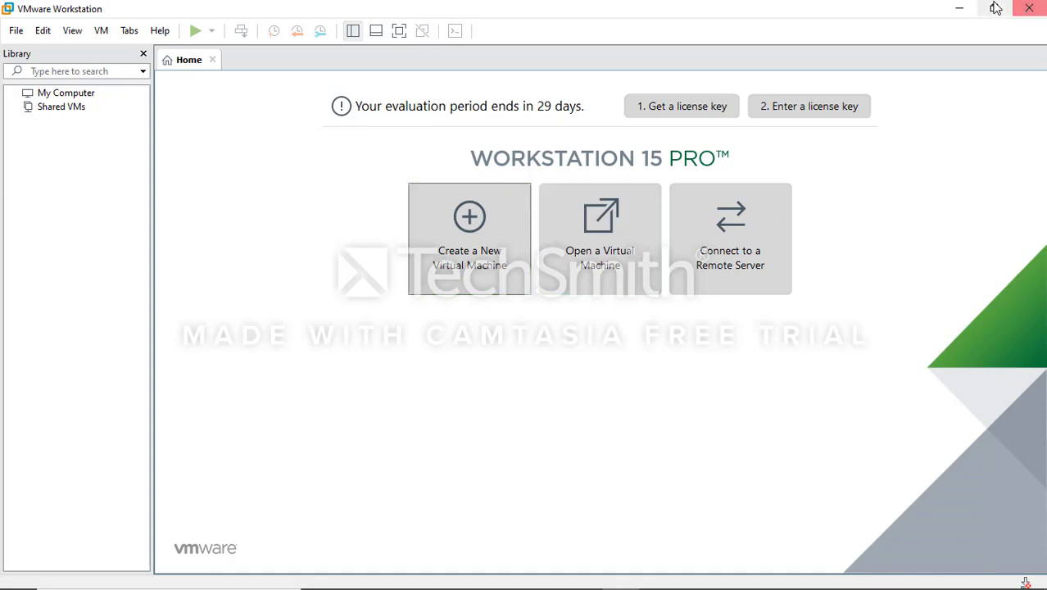
{"action": "left_click", "coordinate": [959, 8]}
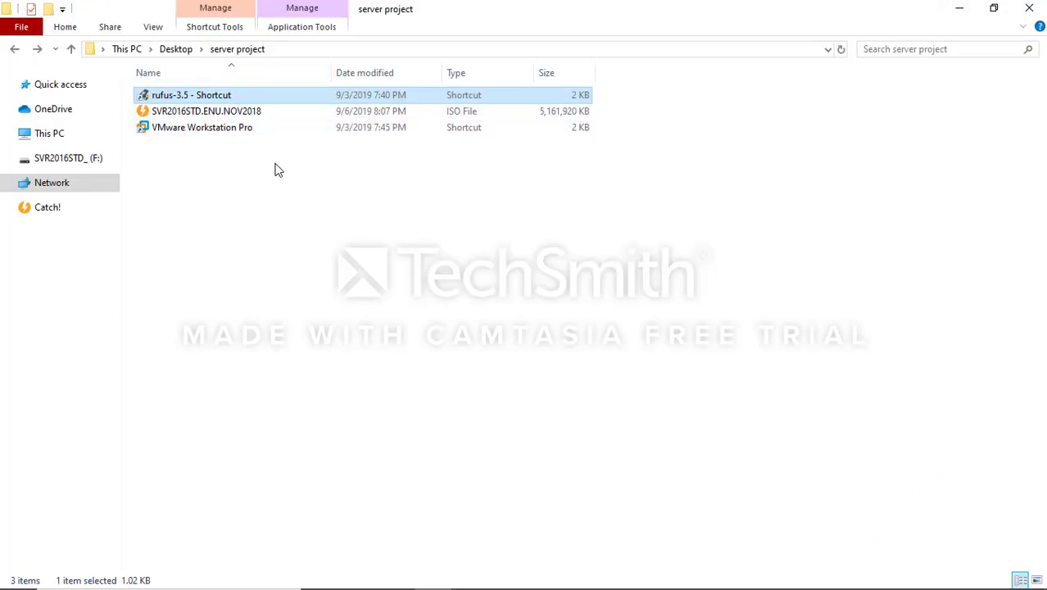
{"action": "left_click", "coordinate": [437, 583]}
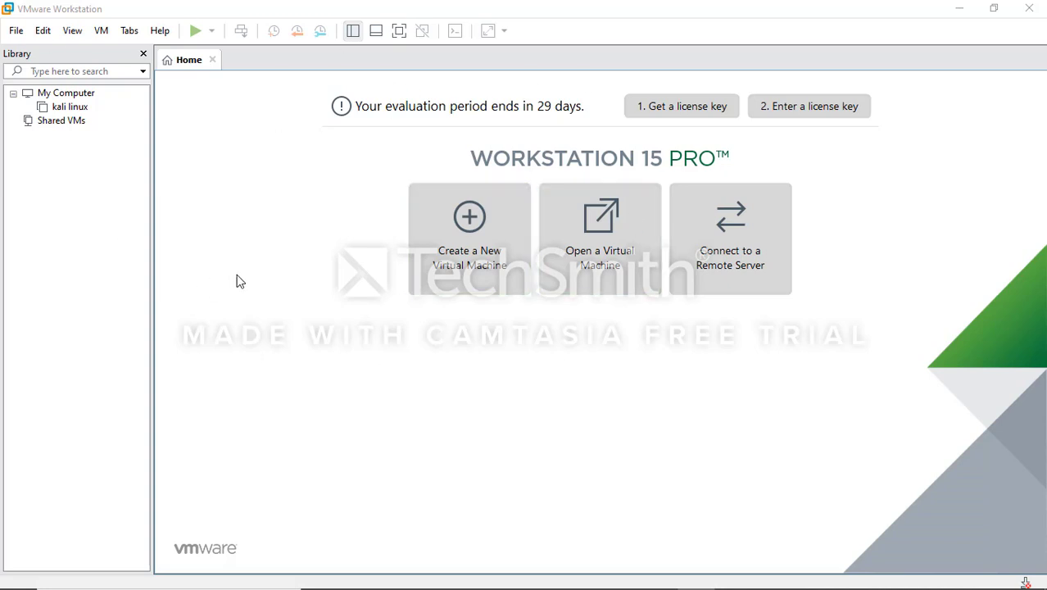
{"action": "left_click", "coordinate": [460, 277]}
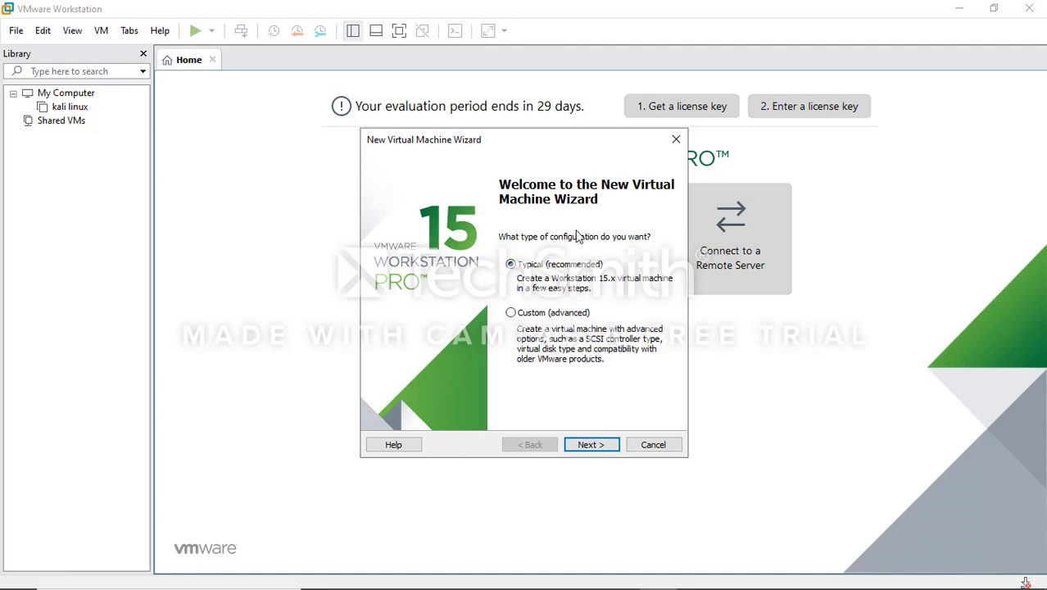
{"action": "left_click", "coordinate": [591, 444]}
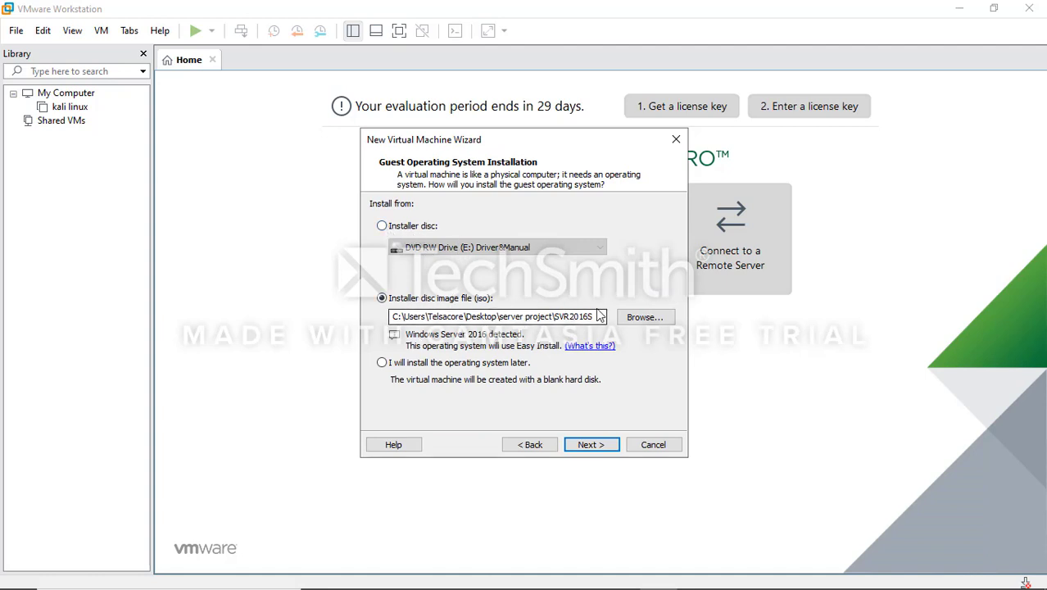
Set SVR2016STD.ENU.NOV2018 from the server project folder as the installer disc image and proceed to the Easy Install information.
{"action": "left_click", "coordinate": [637, 322]}
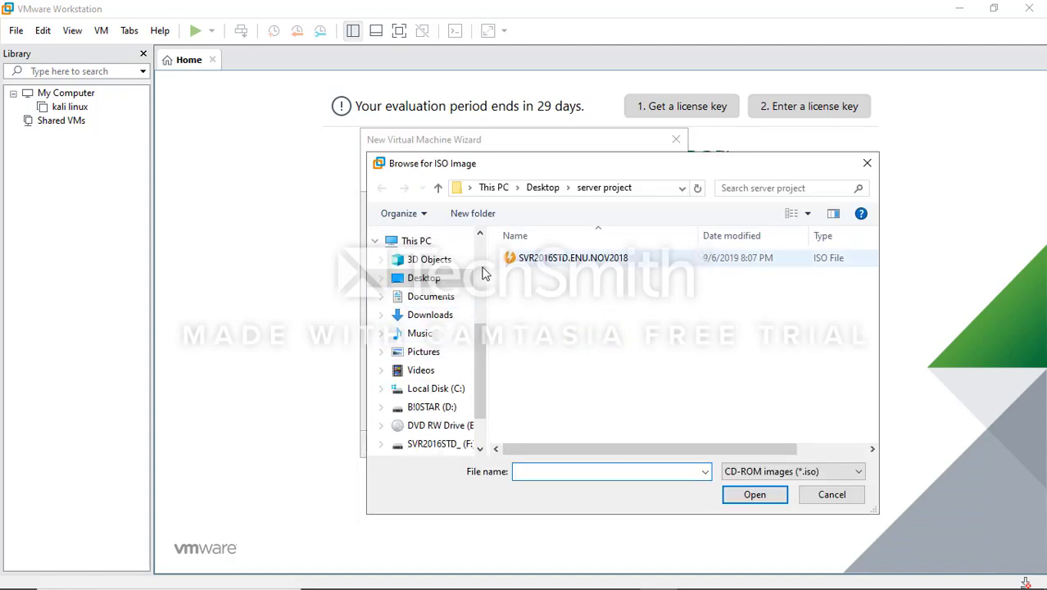
{"action": "left_click", "coordinate": [573, 259]}
{"action": "left_click", "coordinate": [767, 497]}
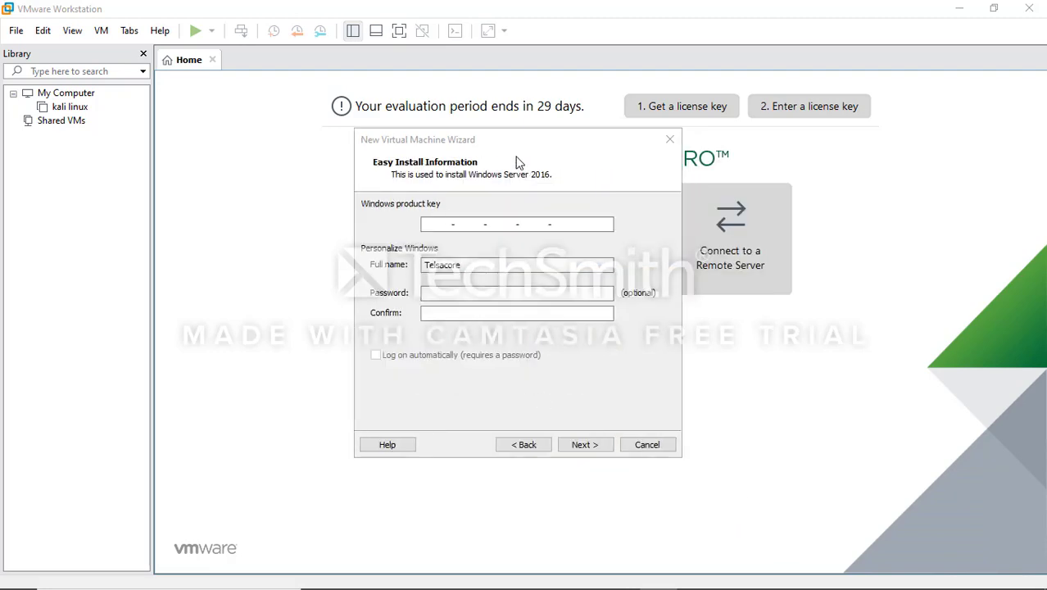
Continue past Easy Install with the Windows product key and password left blank, and keep the virtual machine name Windows Server 2016 (3).
{"action": "mouse_move", "coordinate": [513, 138]}
{"action": "left_mouse_down"}
{"action": "mouse_move", "coordinate": [546, 133]}
{"action": "mouse_move", "coordinate": [498, 132]}
{"action": "left_mouse_up"}
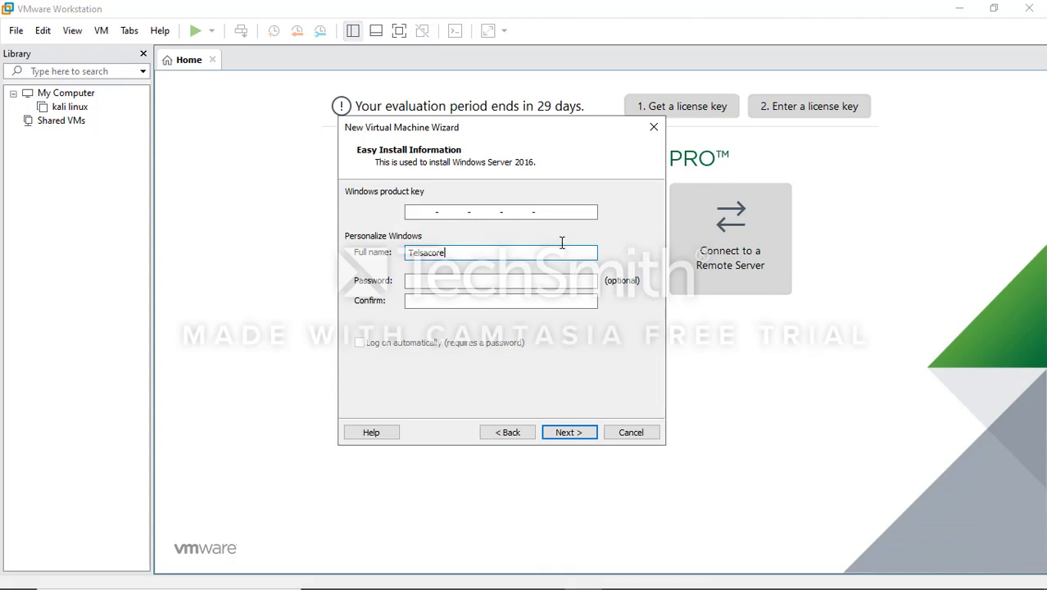
{"action": "left_click", "coordinate": [411, 213]}
{"action": "left_click", "coordinate": [455, 211]}
{"action": "left_click", "coordinate": [490, 212]}
{"action": "left_click", "coordinate": [519, 213]}
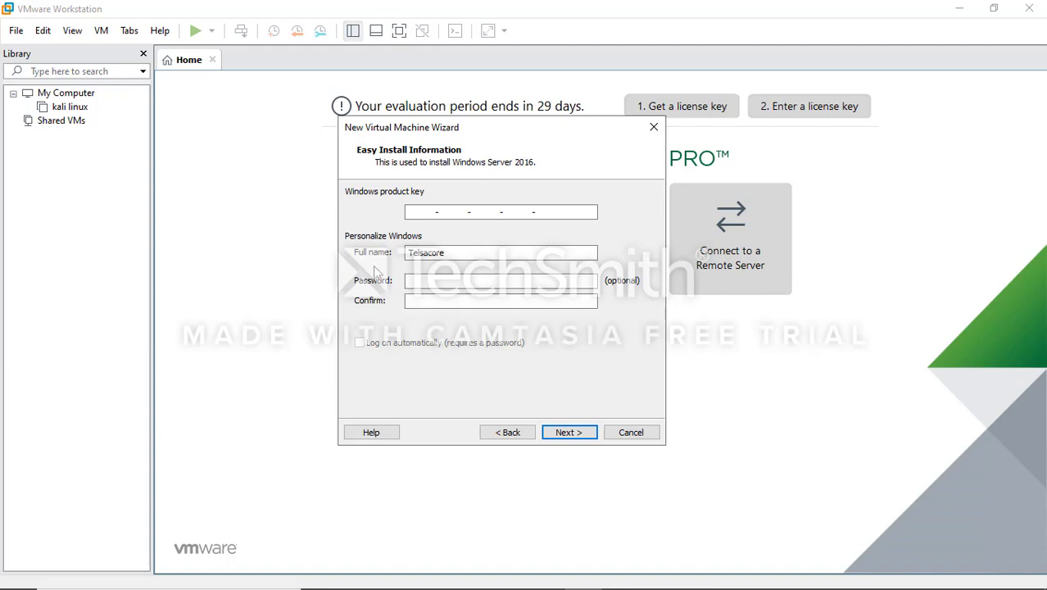
{"action": "left_click", "coordinate": [429, 256]}
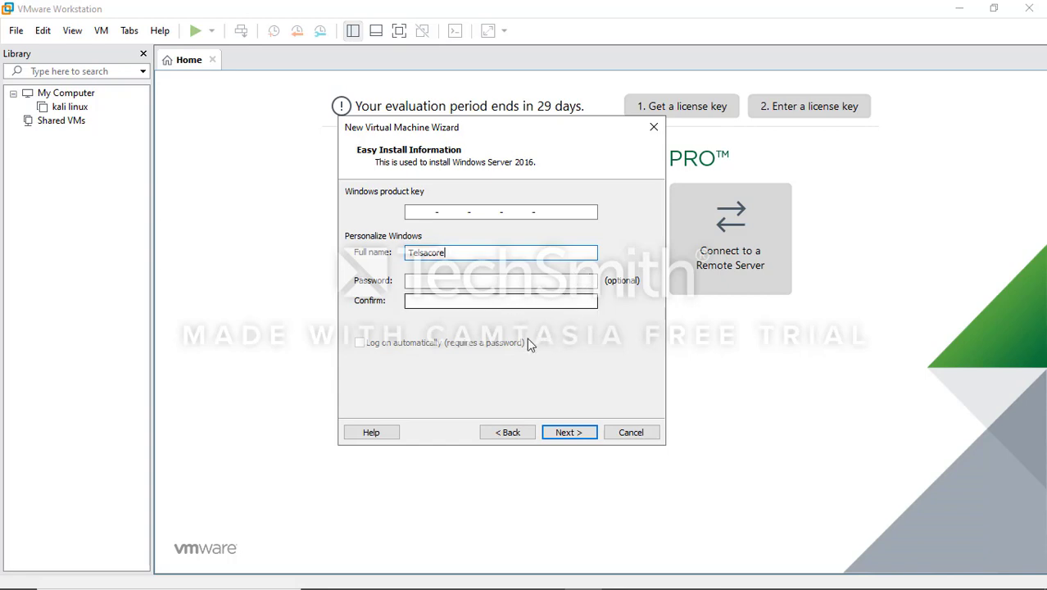
{"action": "left_click", "coordinate": [568, 432]}
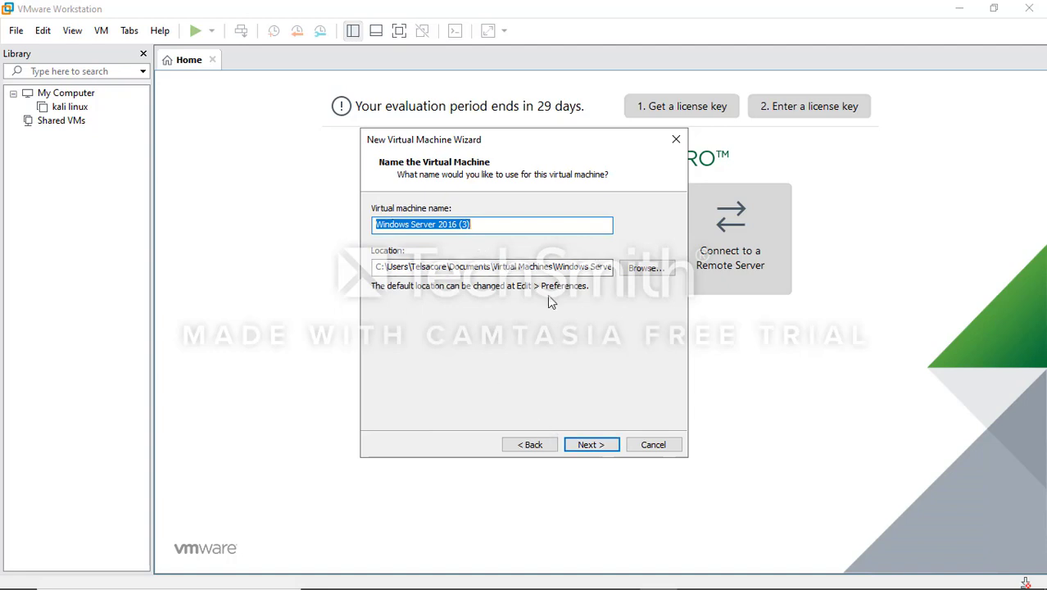
{"action": "left_click", "coordinate": [490, 227]}
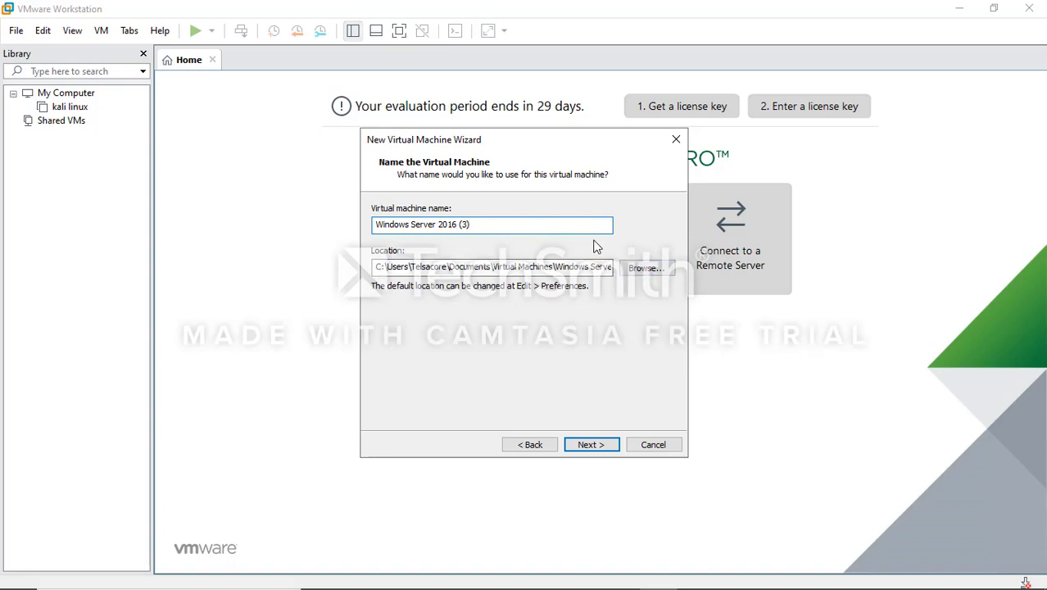
{"action": "left_click", "coordinate": [599, 445]}
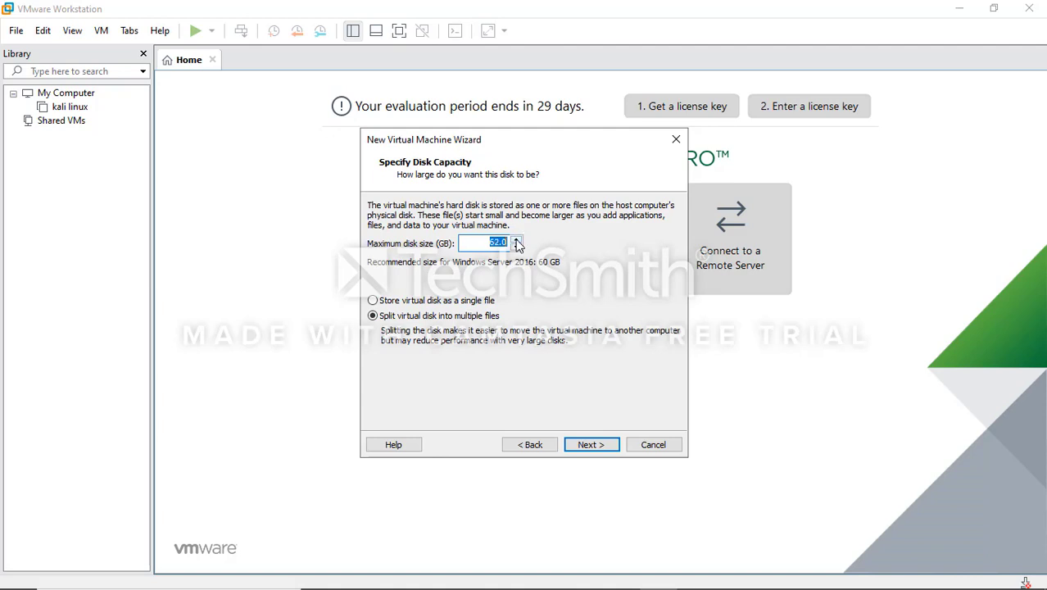
Set the maximum disk size to 60 GB, split into multiple files, and create the virtual machine.
{"action": "left_click", "coordinate": [516, 247]}
{"action": "left_click", "coordinate": [516, 247]}
{"action": "left_click", "coordinate": [588, 446]}
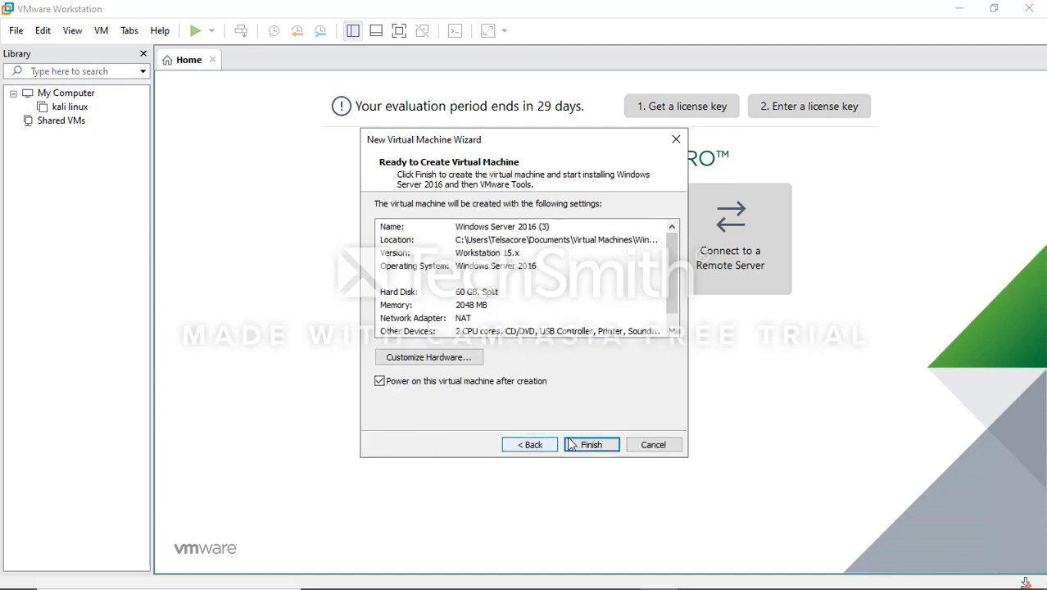
{"action": "left_click", "coordinate": [579, 447]}
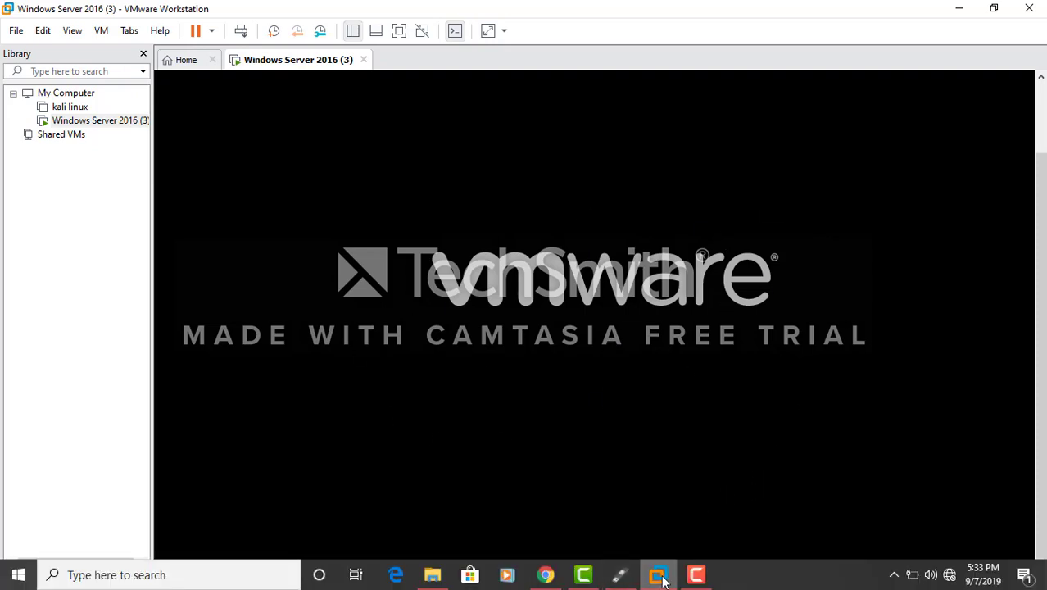
{"action": "left_click", "coordinate": [696, 577]}
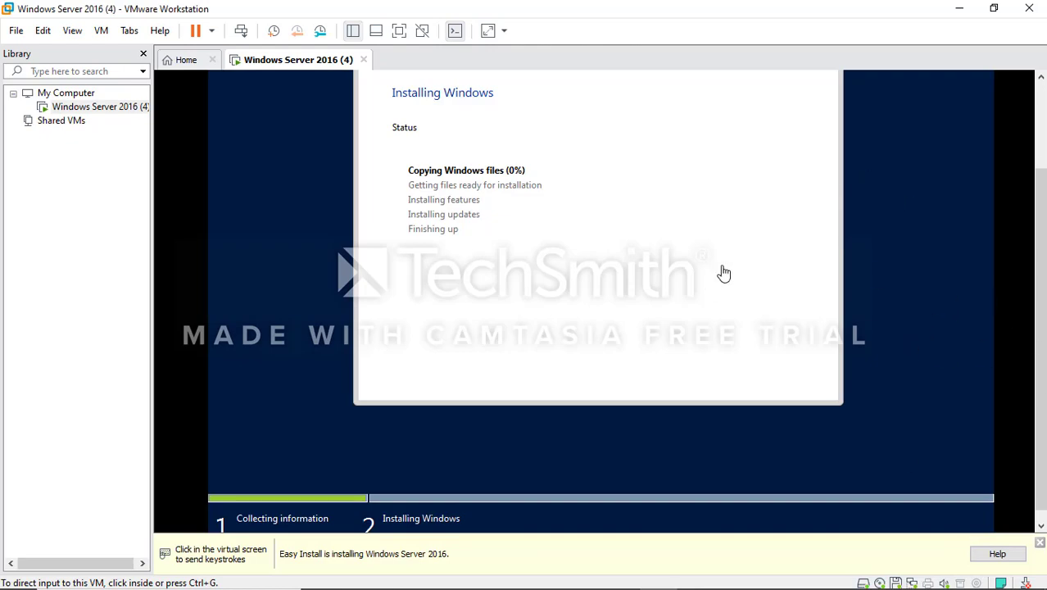
{"action": "left_click_drag", "start_coordinate": [1041, 248], "coordinate": [1040, 153]}
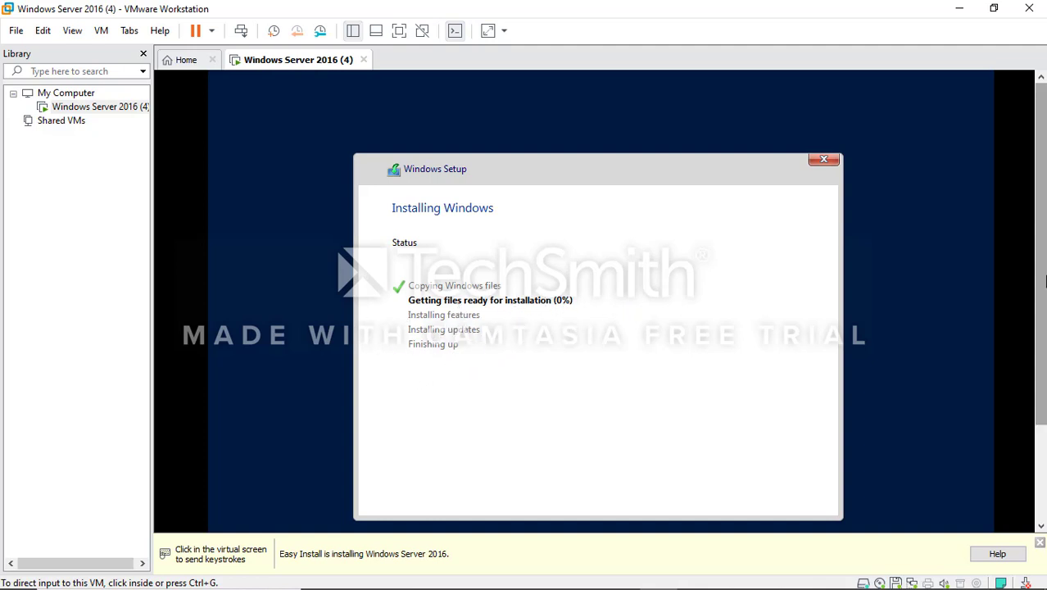
{"action": "mouse_move", "coordinate": [1042, 282]}
{"action": "left_mouse_down"}
{"action": "mouse_move", "coordinate": [1042, 371]}
{"action": "mouse_move", "coordinate": [1043, 283]}
{"action": "left_mouse_up"}
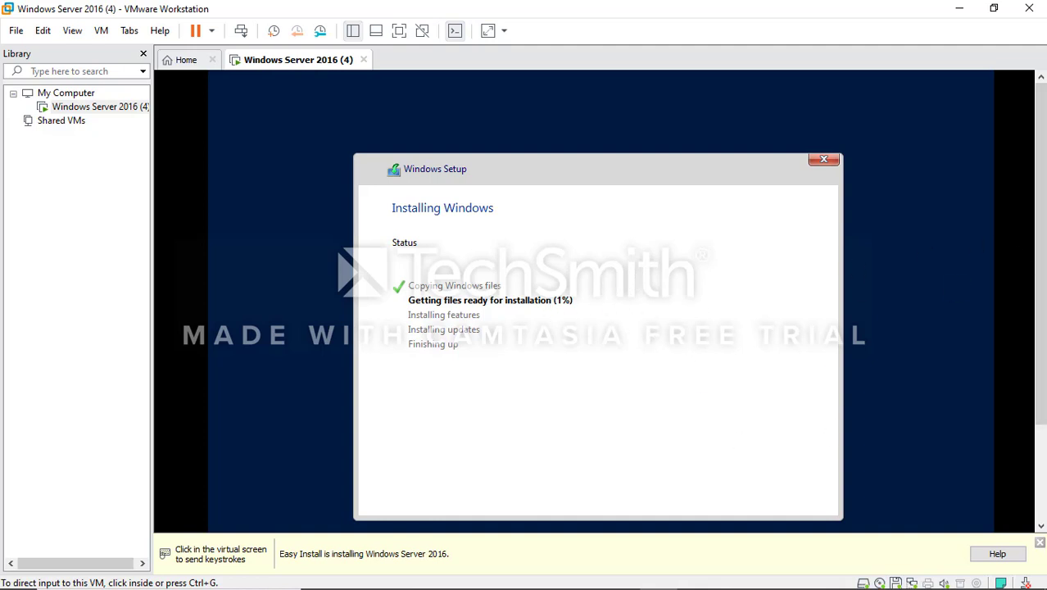
{"action": "scroll", "coordinate": [1039, 254], "scroll_direction": "down", "scroll_amount": 3}
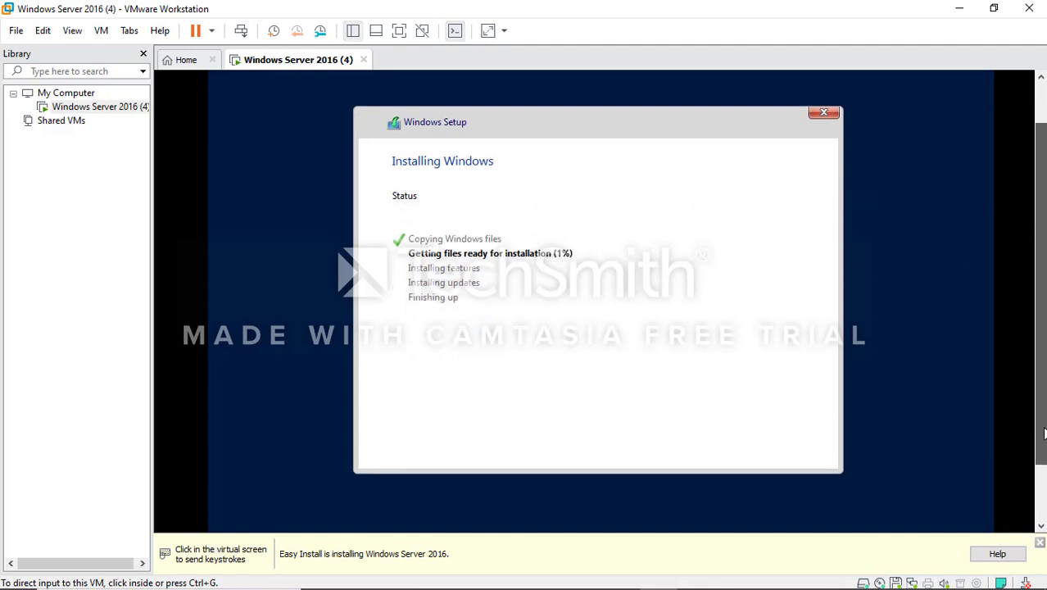
{"action": "mouse_move", "coordinate": [571, 587]}
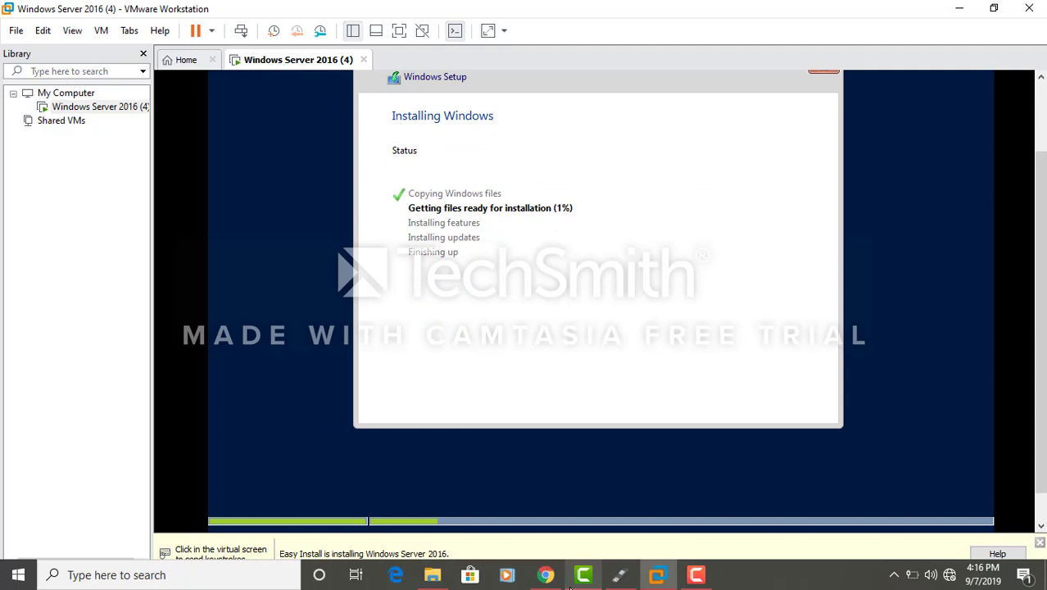
{"action": "left_click", "coordinate": [696, 574]}
{"action": "left_click", "coordinate": [974, 541]}
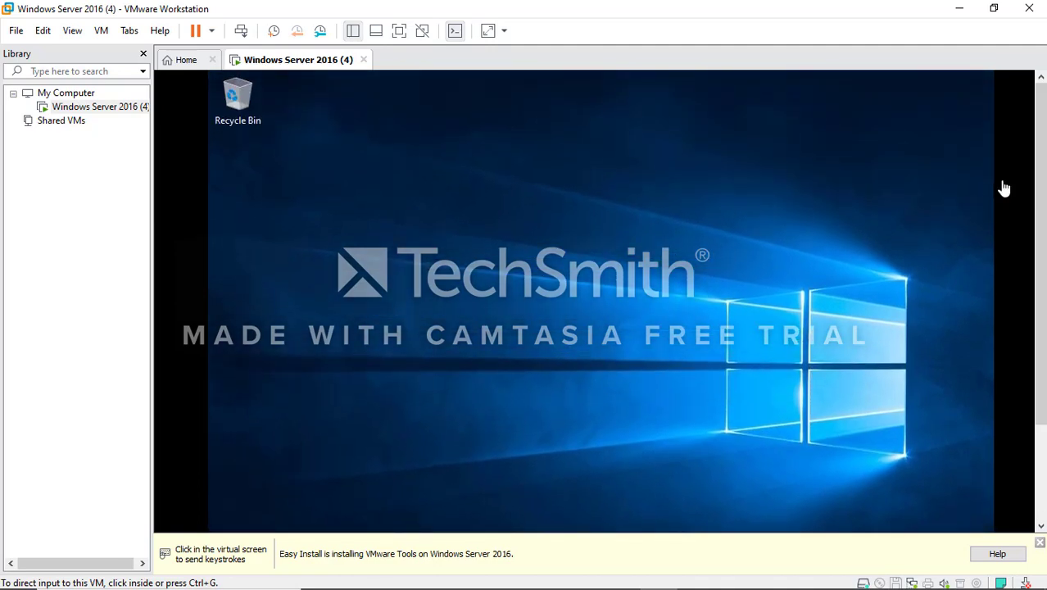
Direct mouse and keyboard input into the running Windows Server 2016 guest desktop.
{"action": "left_click_drag", "start_coordinate": [1043, 168], "coordinate": [1034, 257]}
{"action": "left_click", "coordinate": [699, 291]}
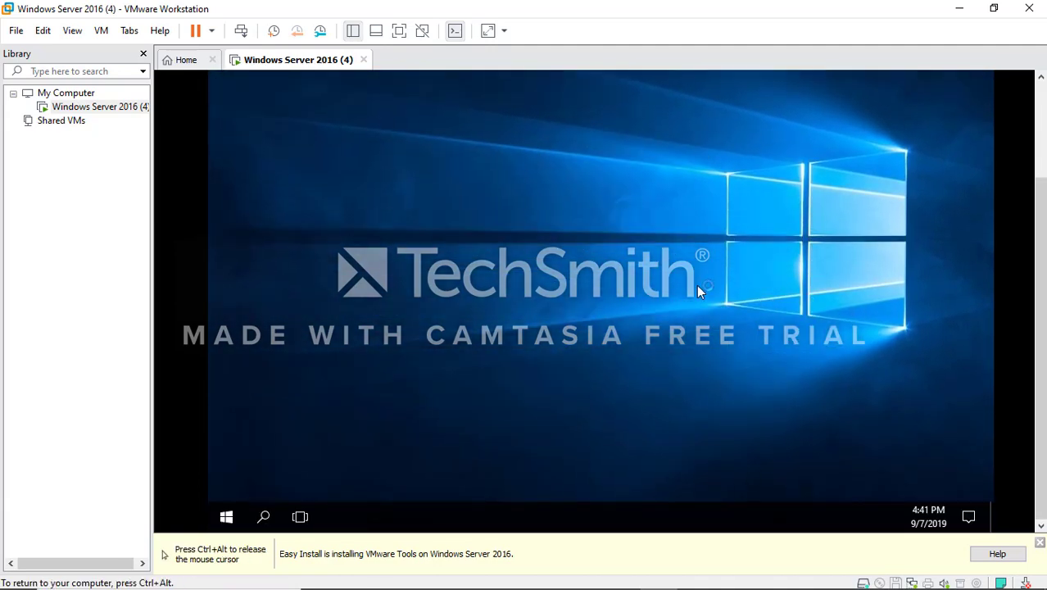
{"action": "key", "text": "ctrl+alt"}
{"action": "left_click", "coordinate": [610, 225]}
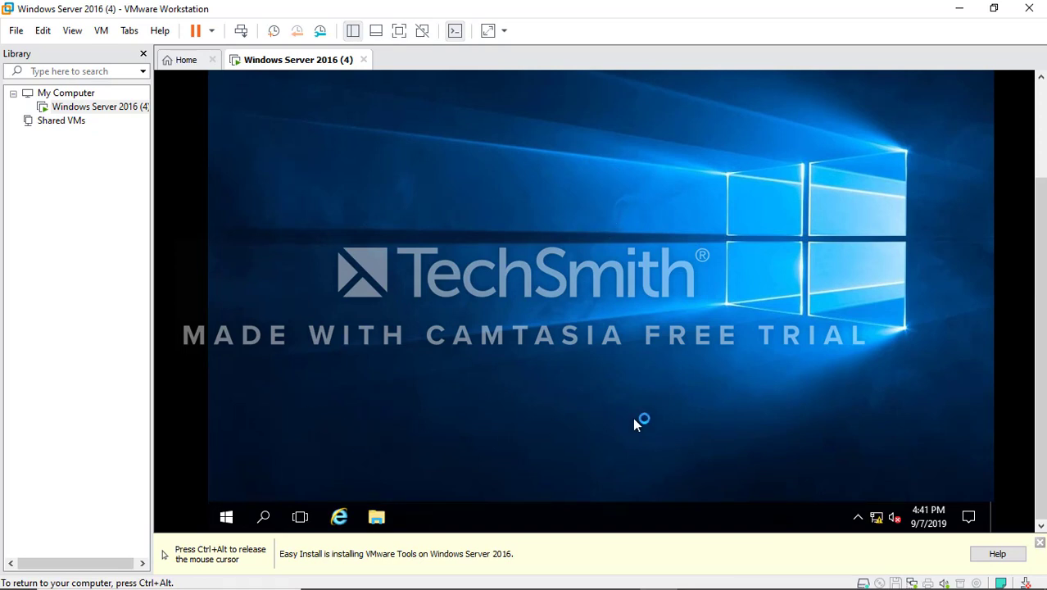
Look over the whole Windows Server 2016 guest desktop, from the Recycle Bin to the taskbar.
{"action": "key", "text": "ctrl+alt"}
{"action": "scroll", "coordinate": [1020, 417], "scroll_direction": "up", "scroll_amount": 3}
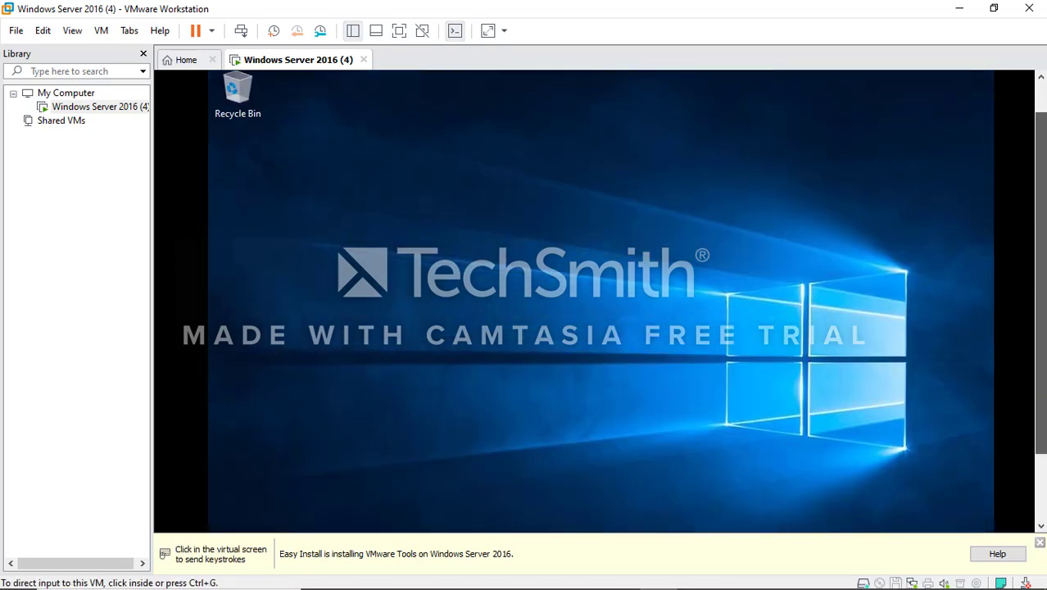
{"action": "scroll", "coordinate": [1041, 459], "scroll_direction": "down", "scroll_amount": 3}
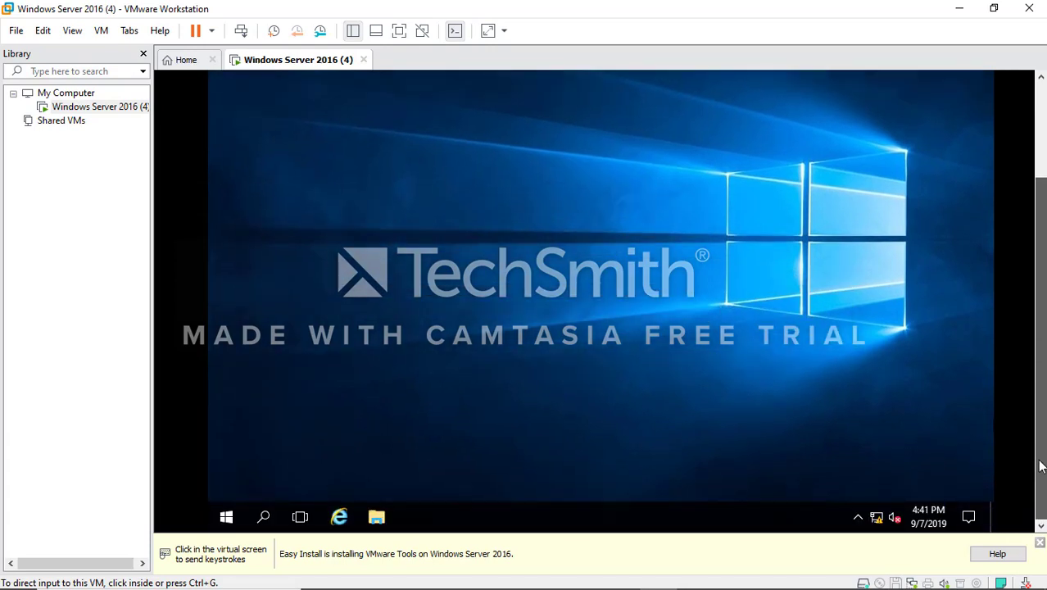
{"action": "left_click", "coordinate": [921, 505]}
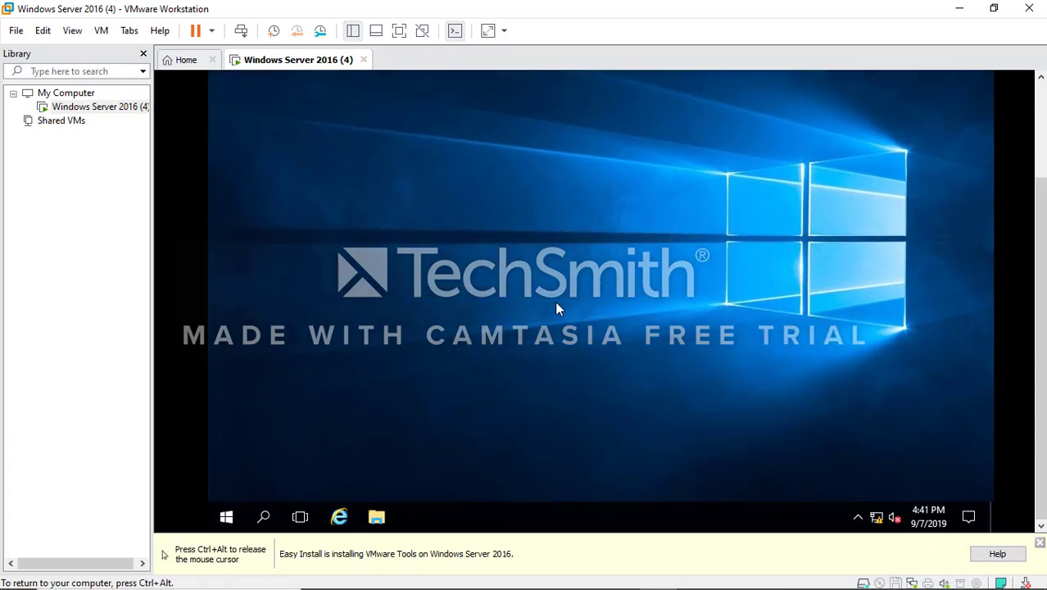
{"action": "key", "text": "ctrl+alt"}
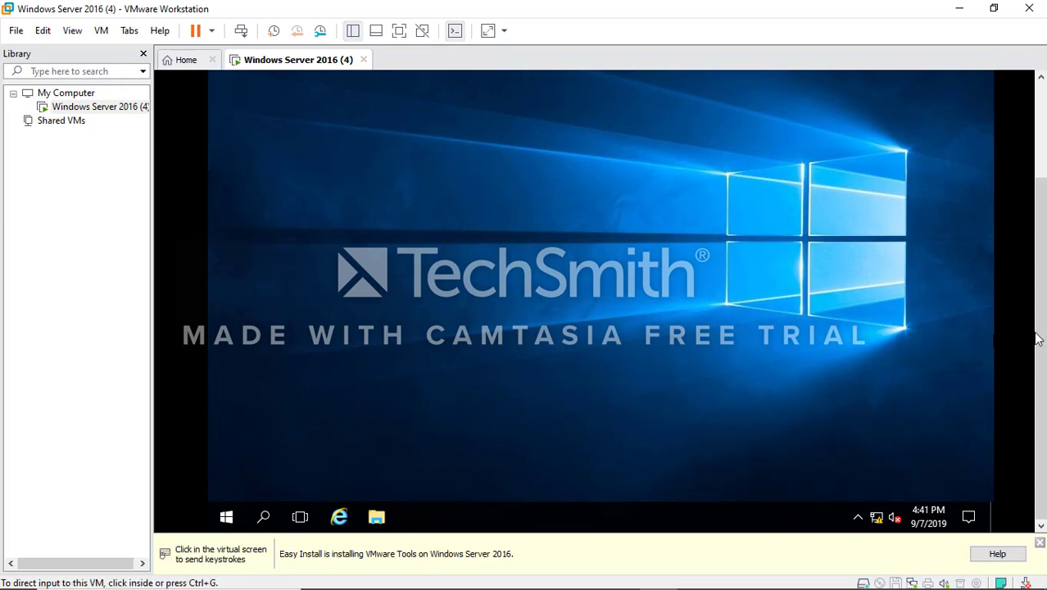
{"action": "left_click_drag", "start_coordinate": [1033, 336], "coordinate": [1017, 204]}
{"action": "left_click", "coordinate": [794, 235]}
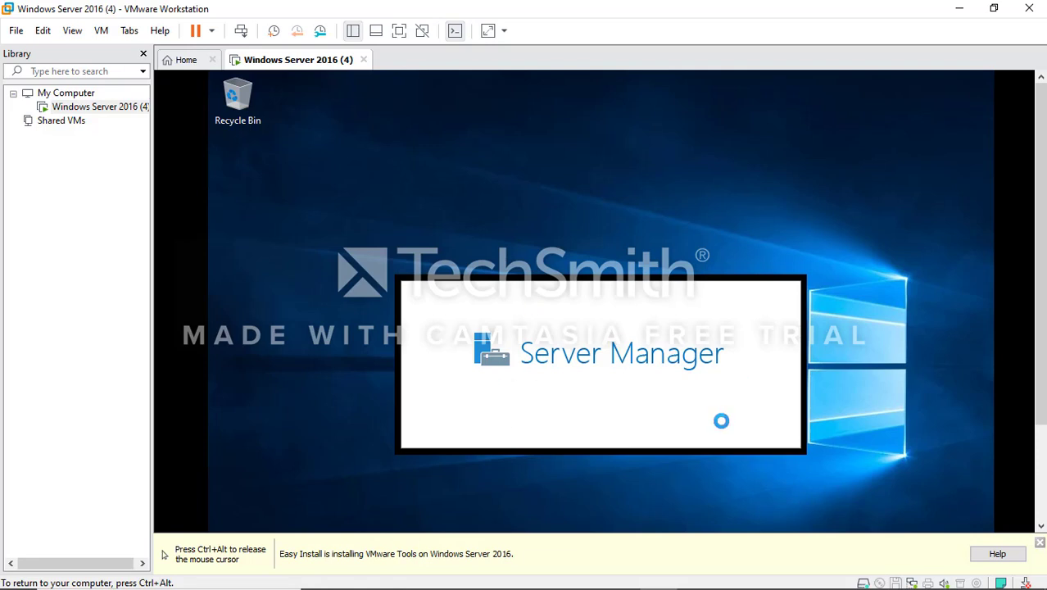
Examine the Server Manager dashboard in the guest, including the welcome tasks and the Roles and Server Groups tiles.
{"action": "key", "text": "ctrl+alt"}
{"action": "scroll", "coordinate": [603, 302], "scroll_direction": "down", "scroll_amount": 2}
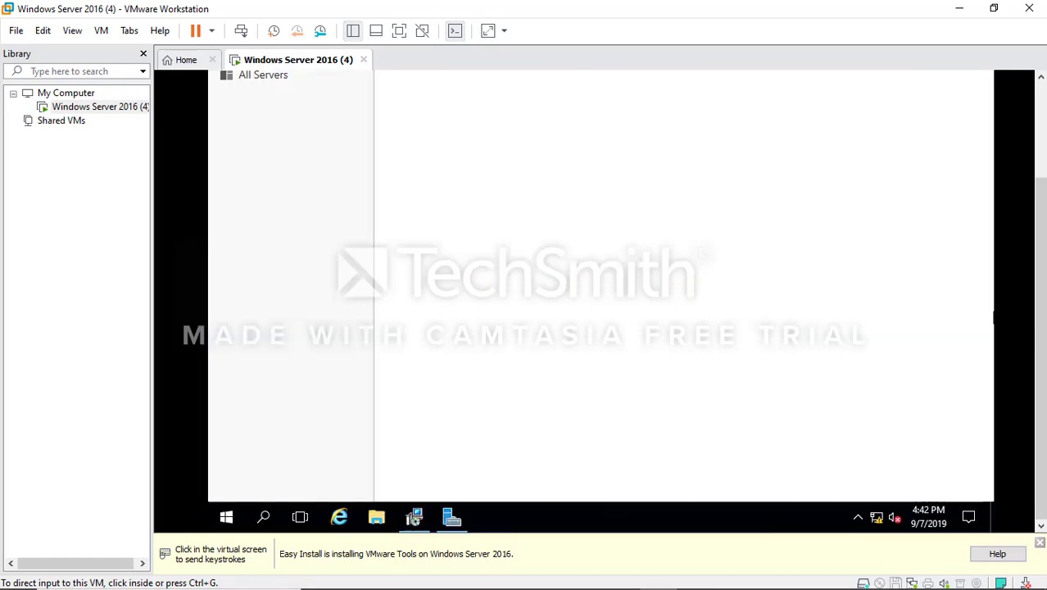
{"action": "left_click_drag", "start_coordinate": [1040, 188], "coordinate": [1042, 98]}
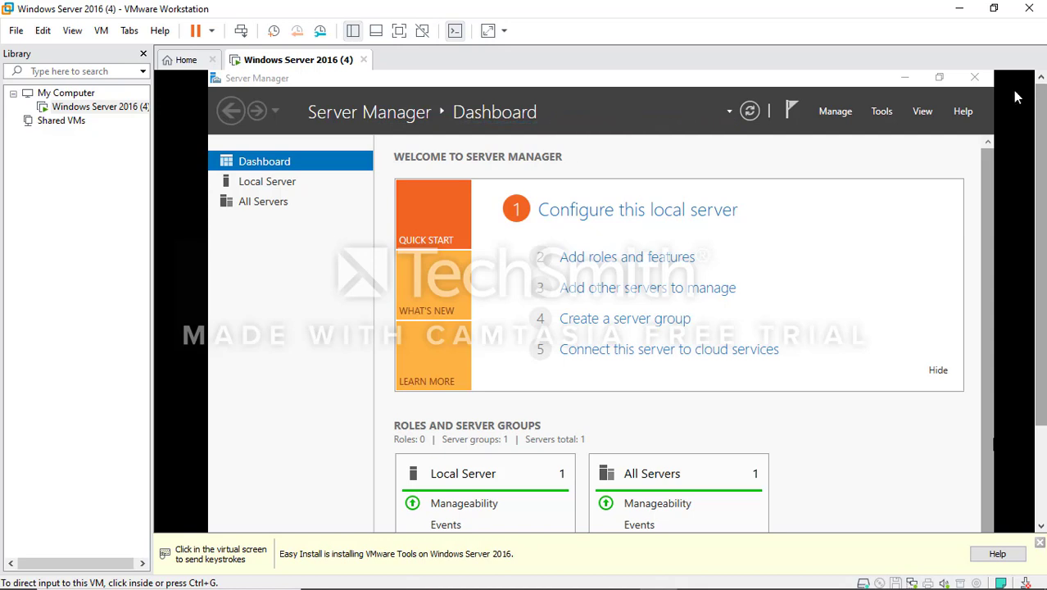
{"action": "left_click", "coordinate": [1016, 97]}
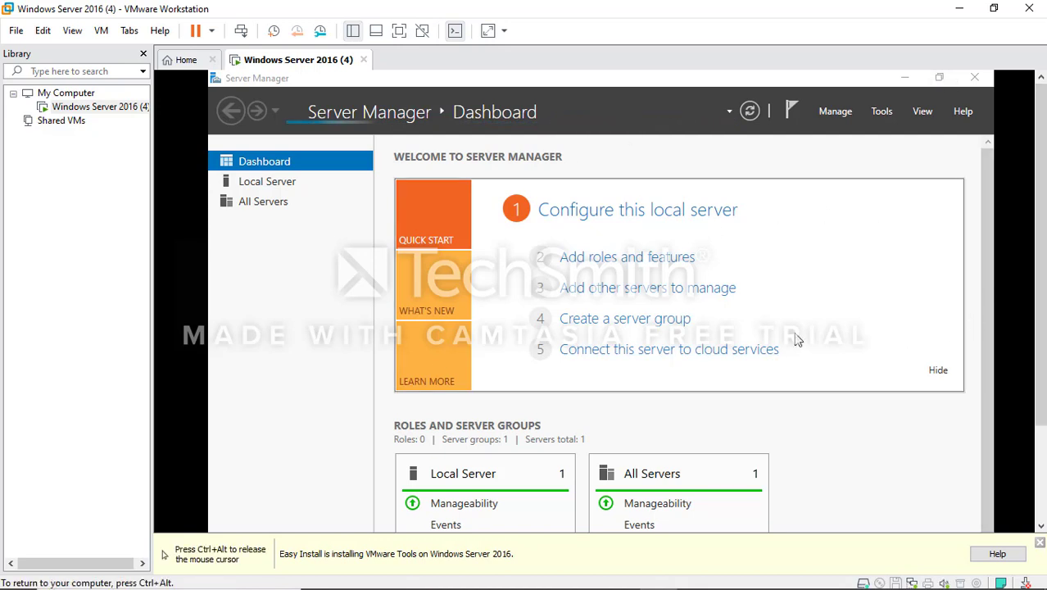
{"action": "key", "text": "ctrl+alt"}
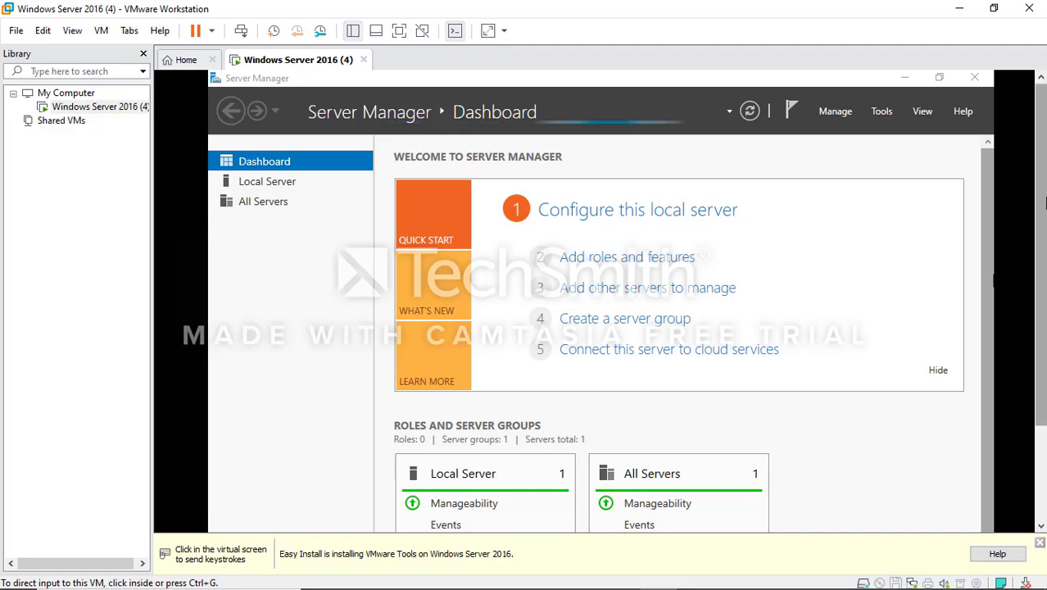
{"action": "left_click", "coordinate": [1023, 275]}
{"action": "key", "text": "ctrl+alt"}
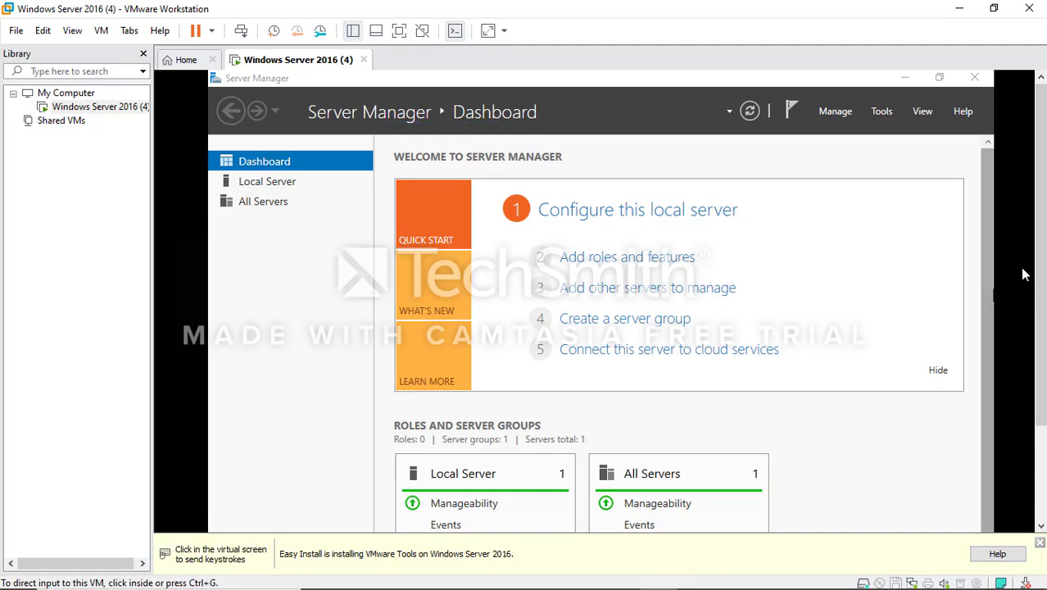
{"action": "scroll", "coordinate": [1024, 275], "scroll_direction": "down", "scroll_amount": 3}
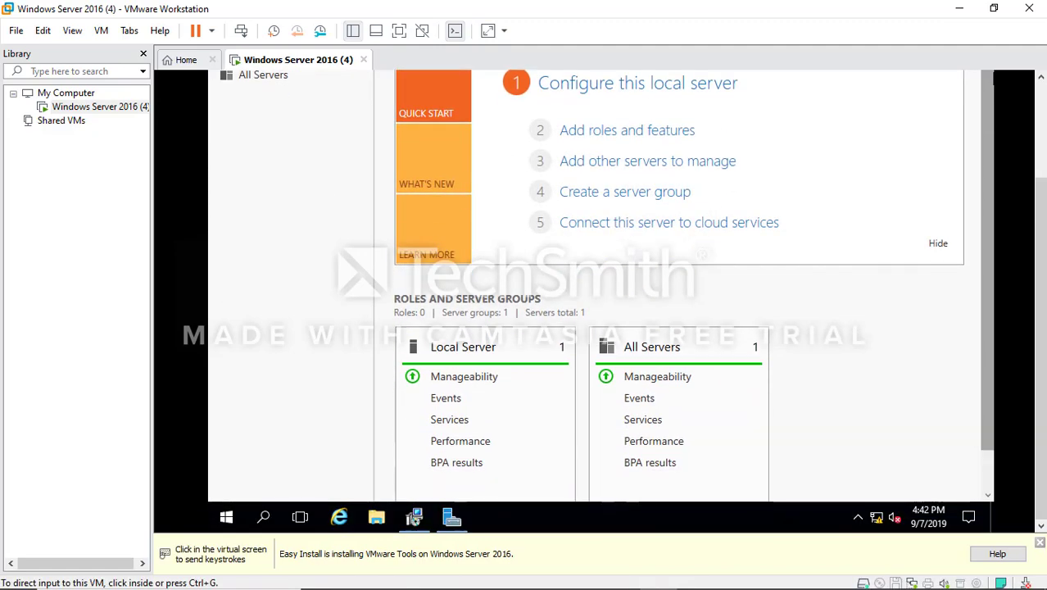
{"action": "left_click", "coordinate": [589, 420]}
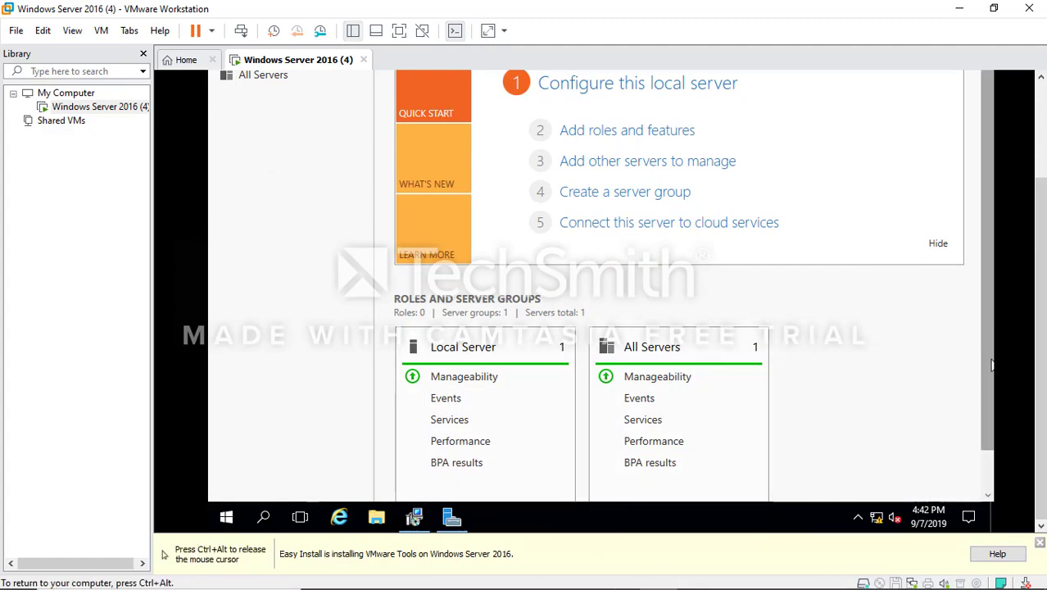
{"action": "key", "text": "ctrl+alt"}
{"action": "scroll", "coordinate": [1031, 159], "scroll_direction": "up", "scroll_amount": 3}
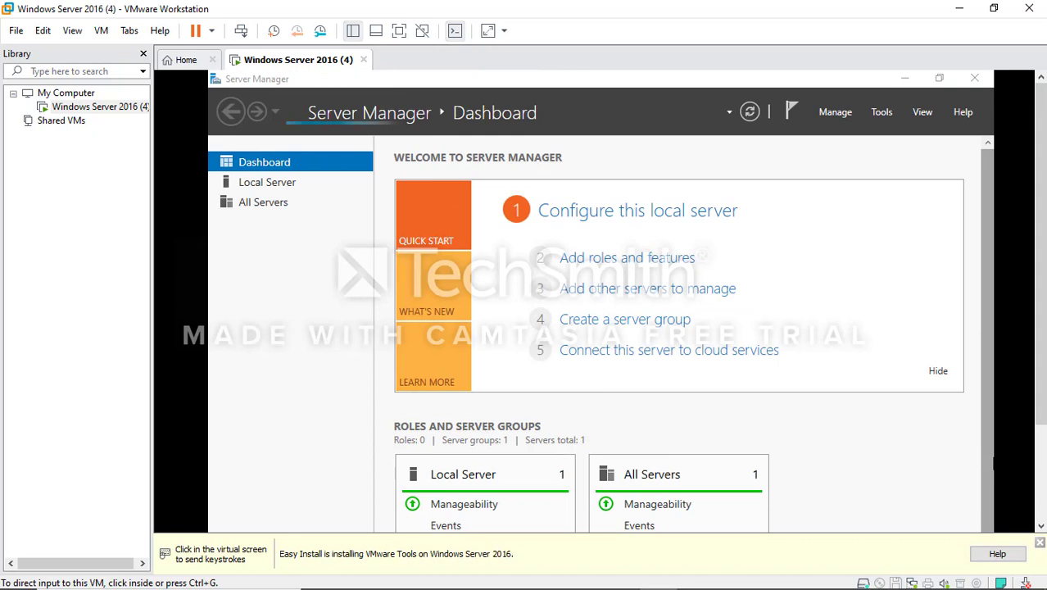
Review the management commands that Server Manager offers for roles, features, servers and server groups.
{"action": "left_click", "coordinate": [828, 113]}
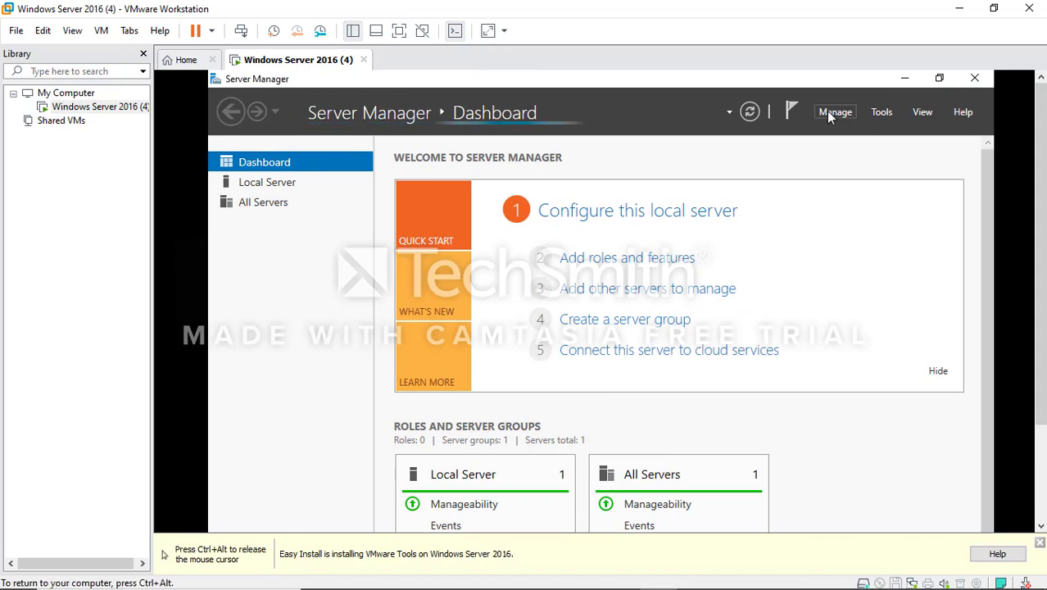
{"action": "left_click", "coordinate": [834, 112]}
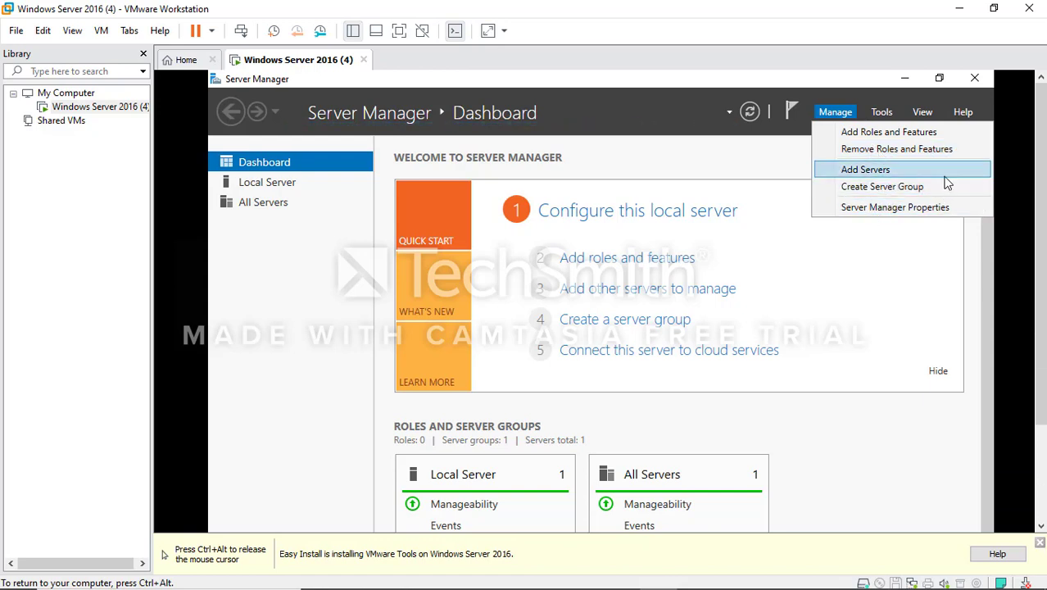
{"action": "left_click", "coordinate": [847, 117]}
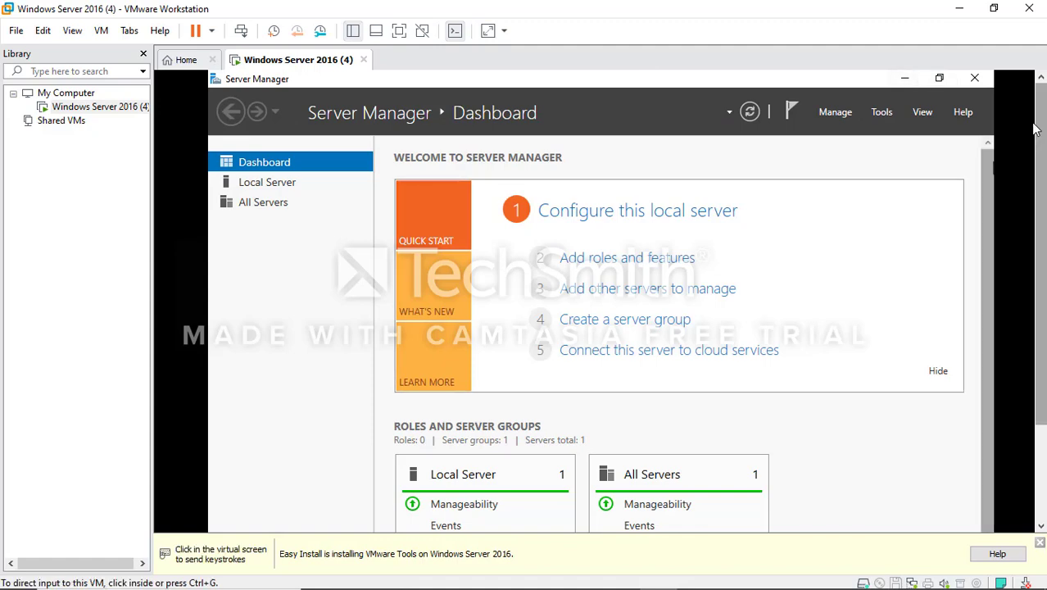
Minimize Server Manager to return to the guest desktop.
{"action": "left_click", "coordinate": [904, 81]}
{"action": "key", "text": "ctrl+alt"}
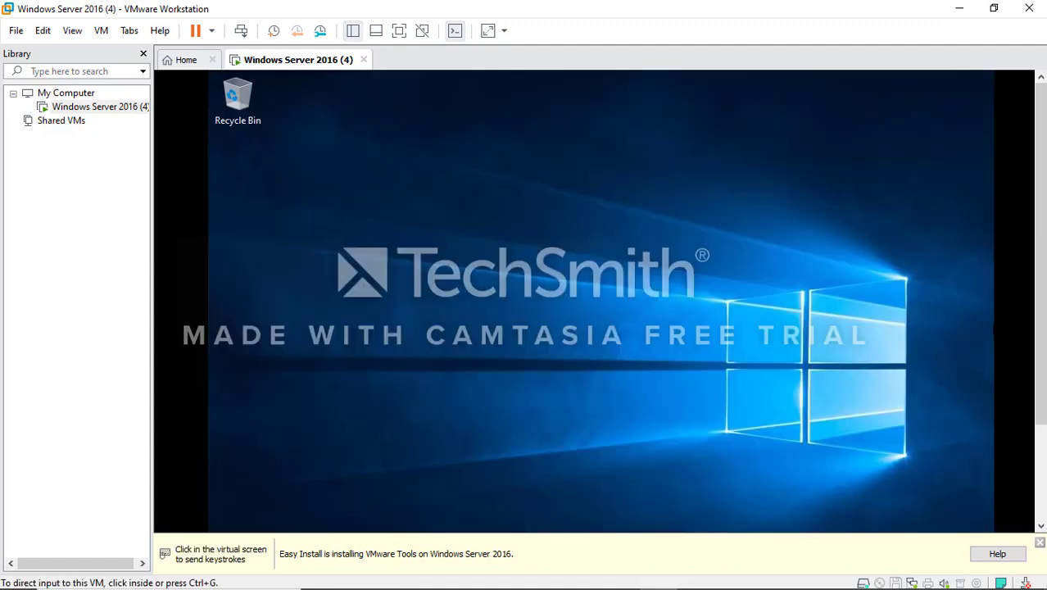
{"action": "scroll", "coordinate": [1041, 303], "scroll_direction": "down", "scroll_amount": 3}
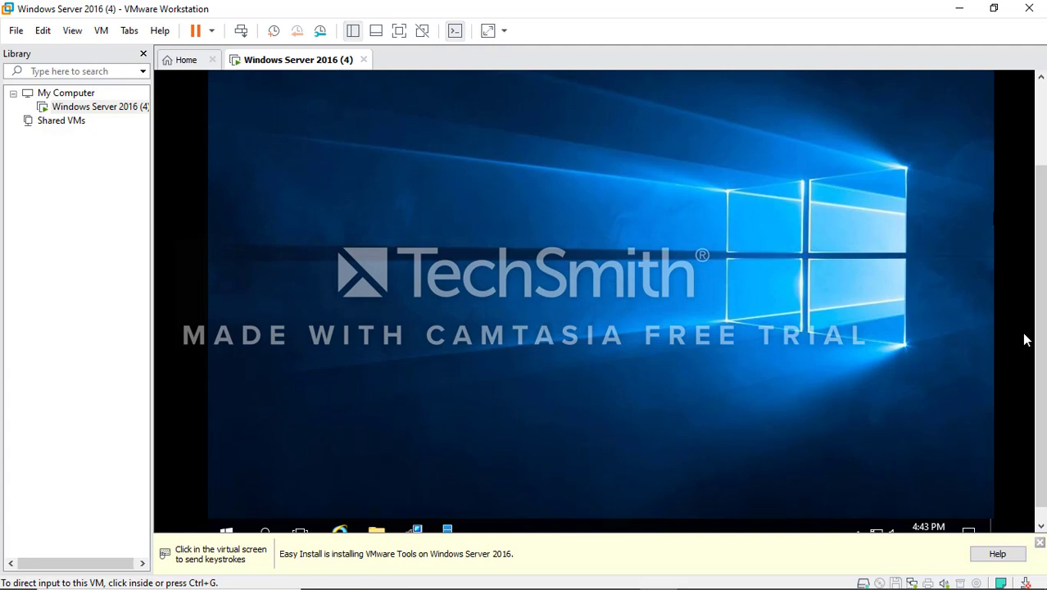
{"action": "left_click", "coordinate": [713, 507]}
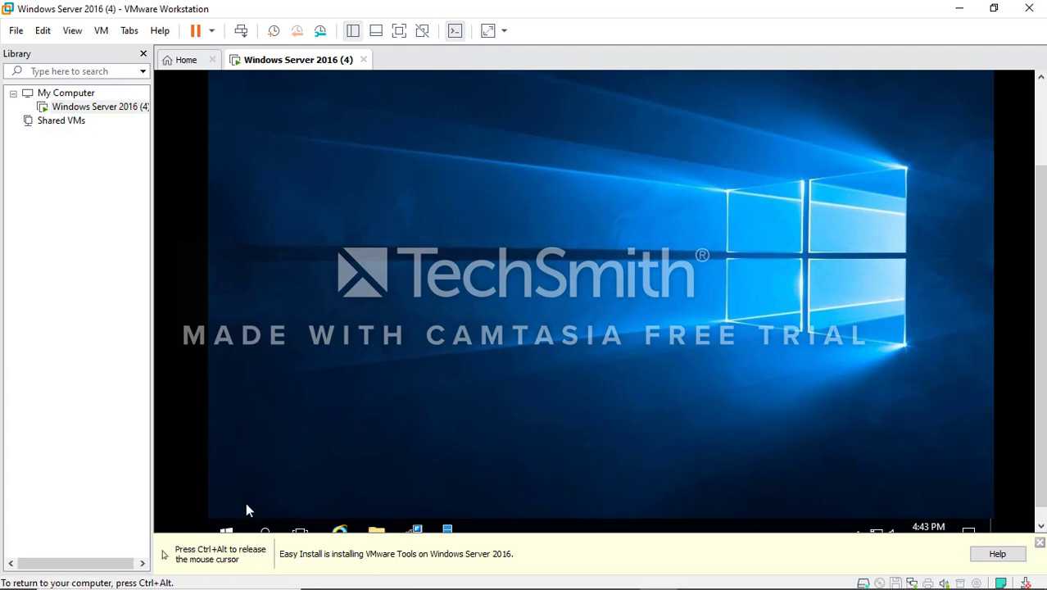
{"action": "key", "text": "ctrl+alt"}
{"action": "scroll", "coordinate": [1041, 394], "scroll_direction": "up", "scroll_amount": 3}
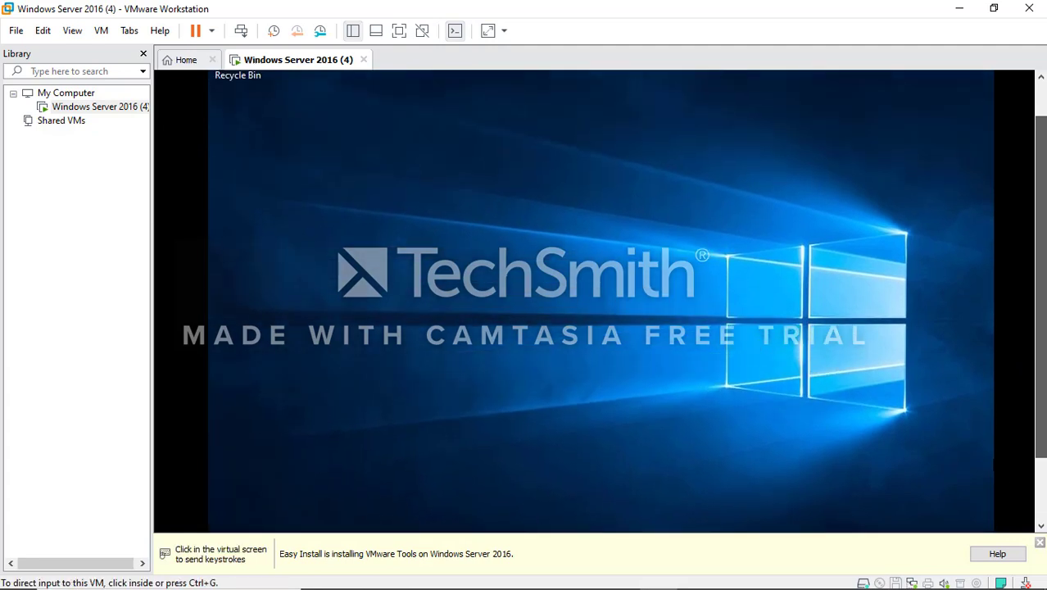
{"action": "left_click", "coordinate": [940, 418]}
{"action": "key", "text": "ctrl+alt"}
{"action": "mouse_move", "coordinate": [582, 584]}
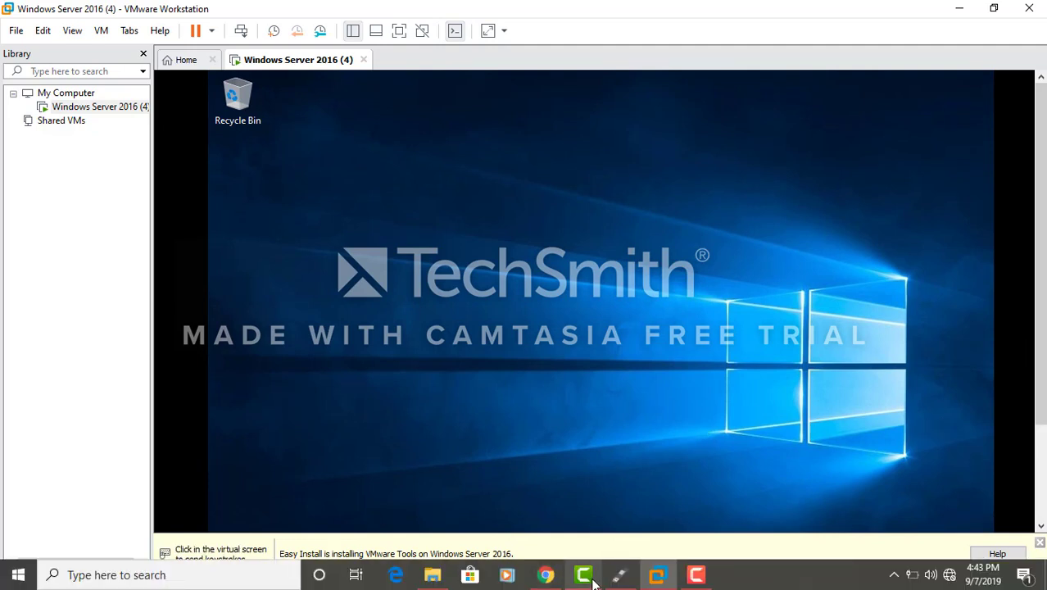